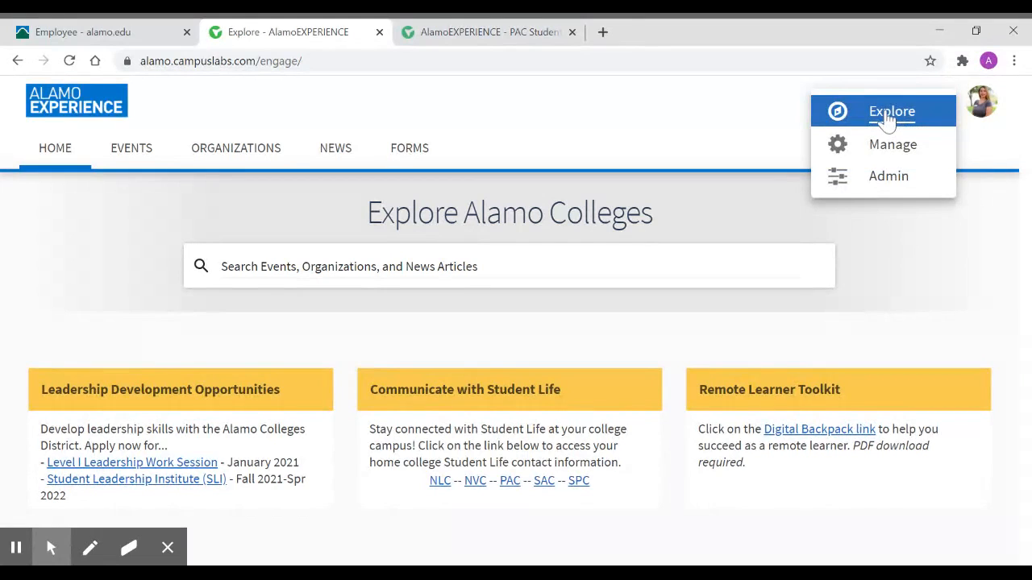
# - Go to the Action Center's management area, search organizations for "i heart dogs" and open PAC I Heart Dogs
pyautogui.click(885, 150)
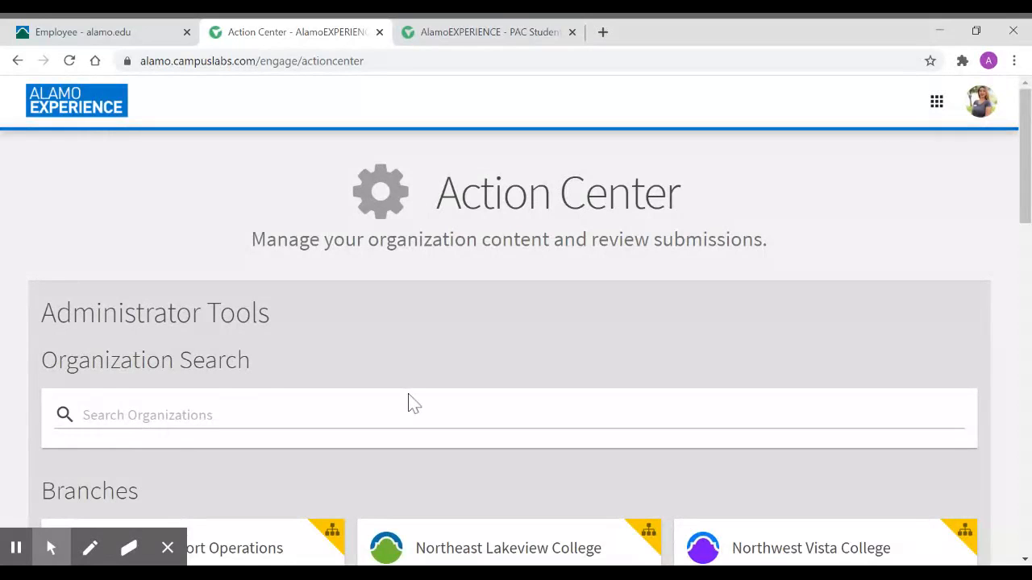
pyautogui.scroll(-8, 409, 403)
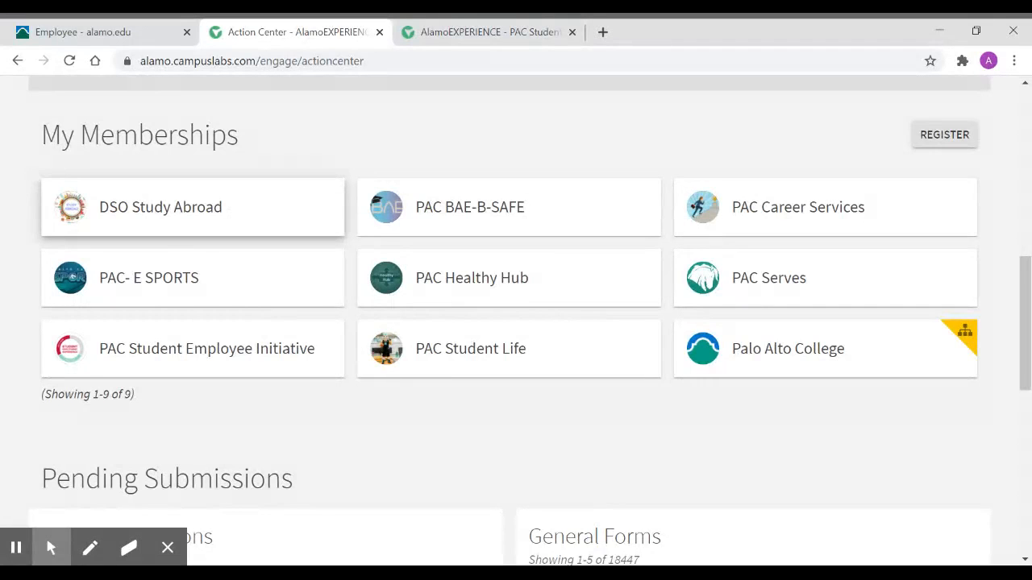
pyautogui.scroll(5, 219, 242)
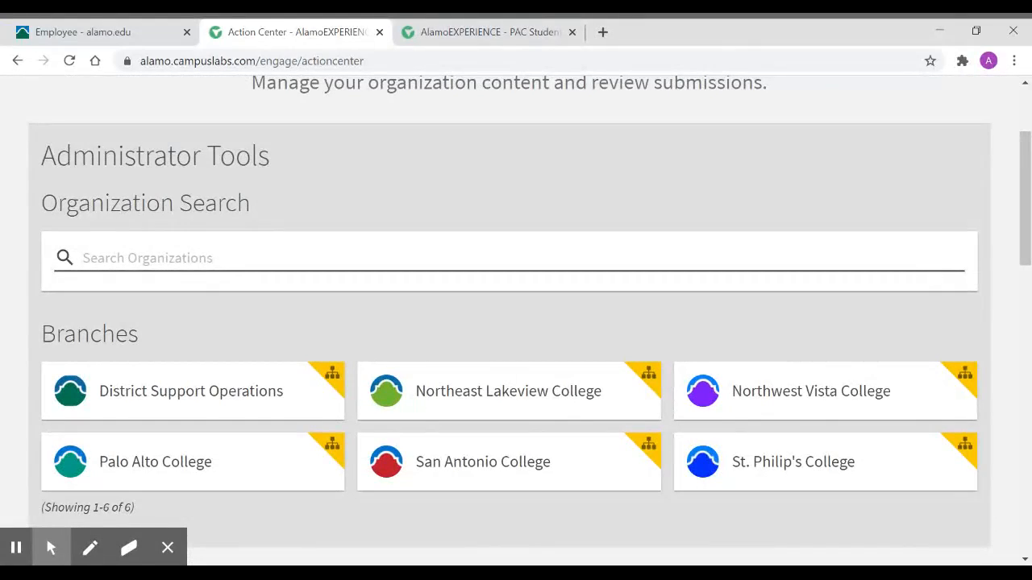
pyautogui.click(216, 258)
pyautogui.write('i he')
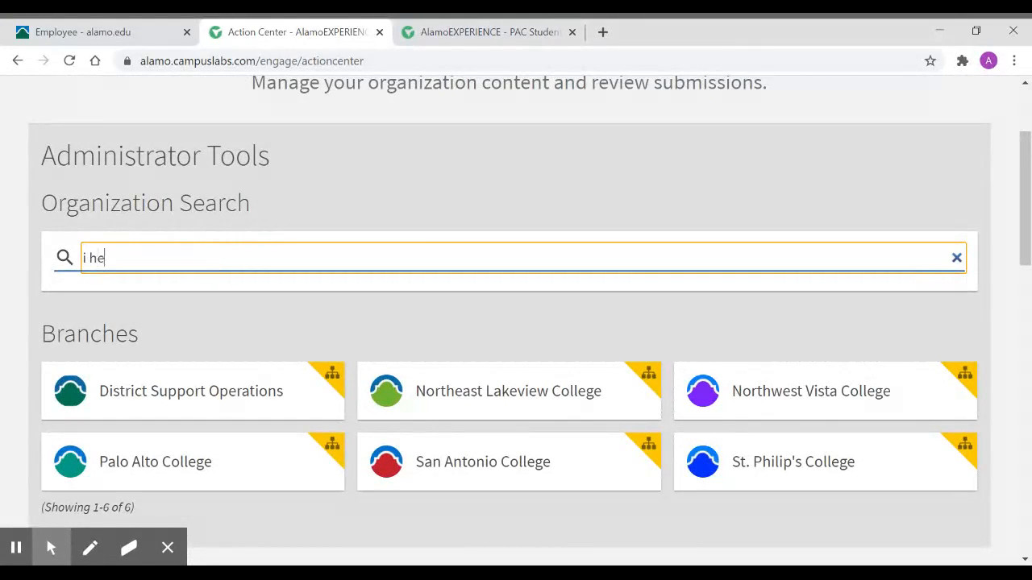
pyautogui.write('art dogs')
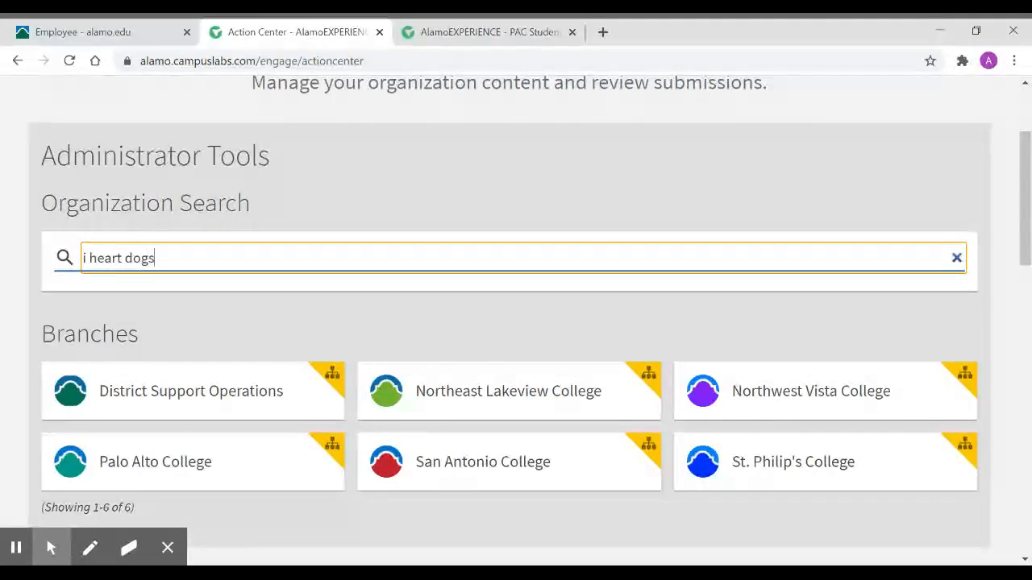
pyautogui.click(164, 341)
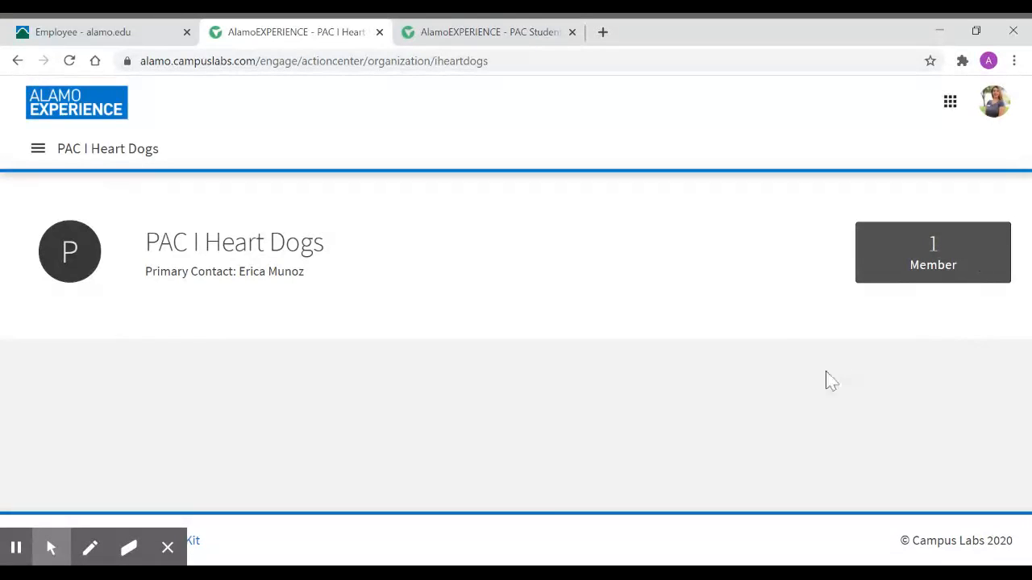
# - Open the organization's roster and look over its primary contact, management options and current members
pyautogui.click(40, 150)
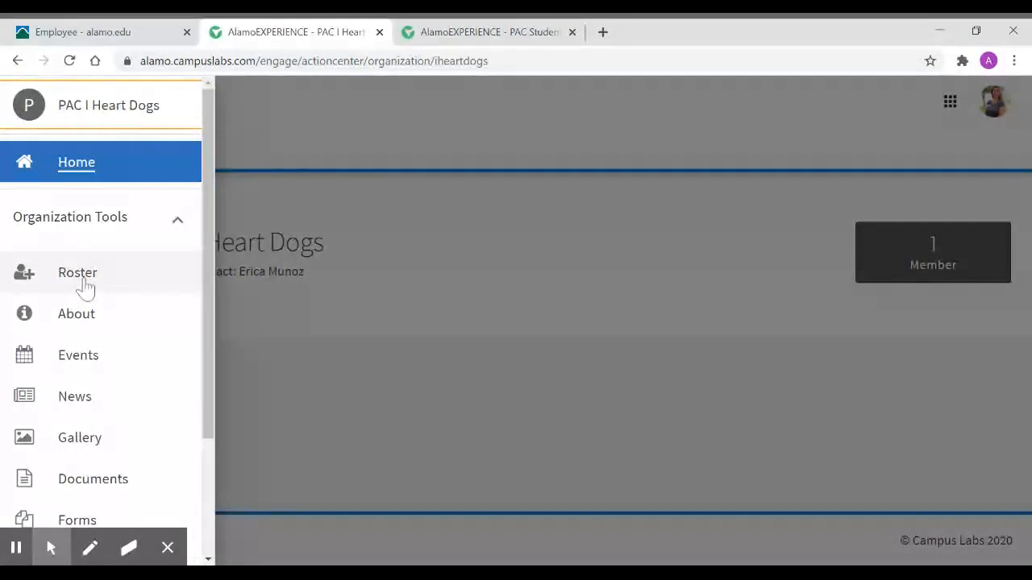
pyautogui.click(121, 288)
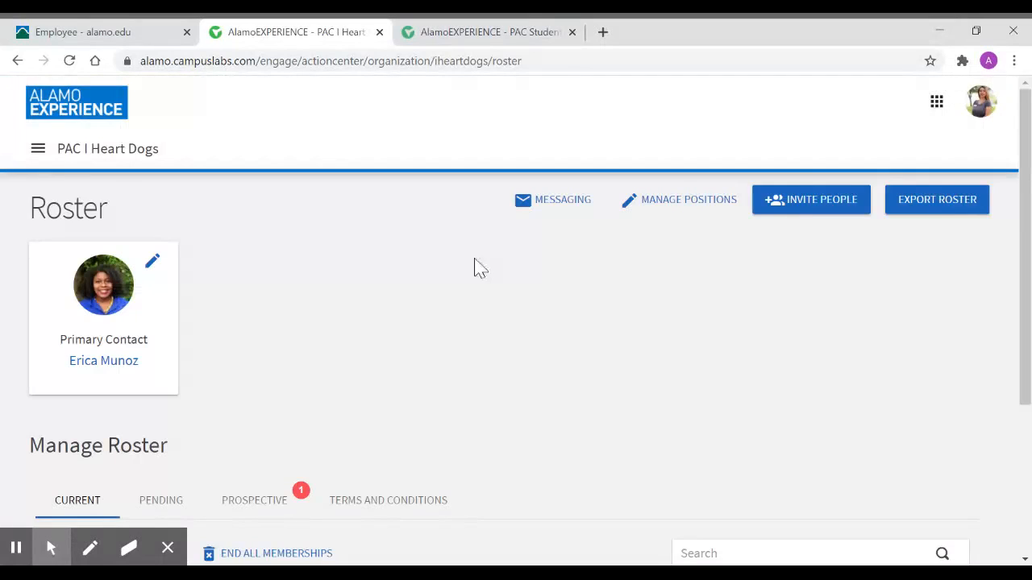
pyautogui.scroll(-3, 502, 320)
pyautogui.scroll(1, 503, 320)
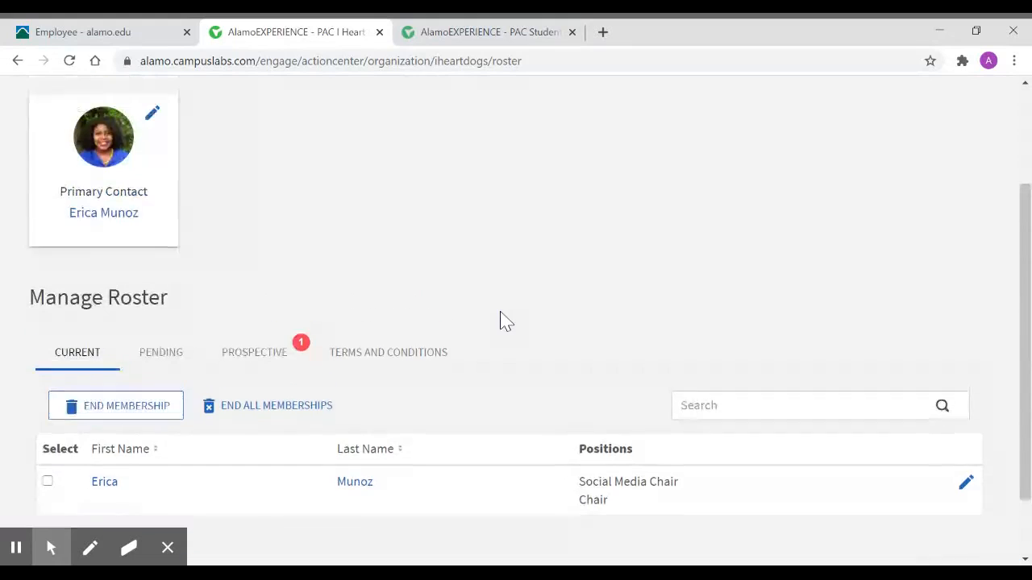
pyautogui.scroll(1, 499, 313)
pyautogui.scroll(-2, 500, 313)
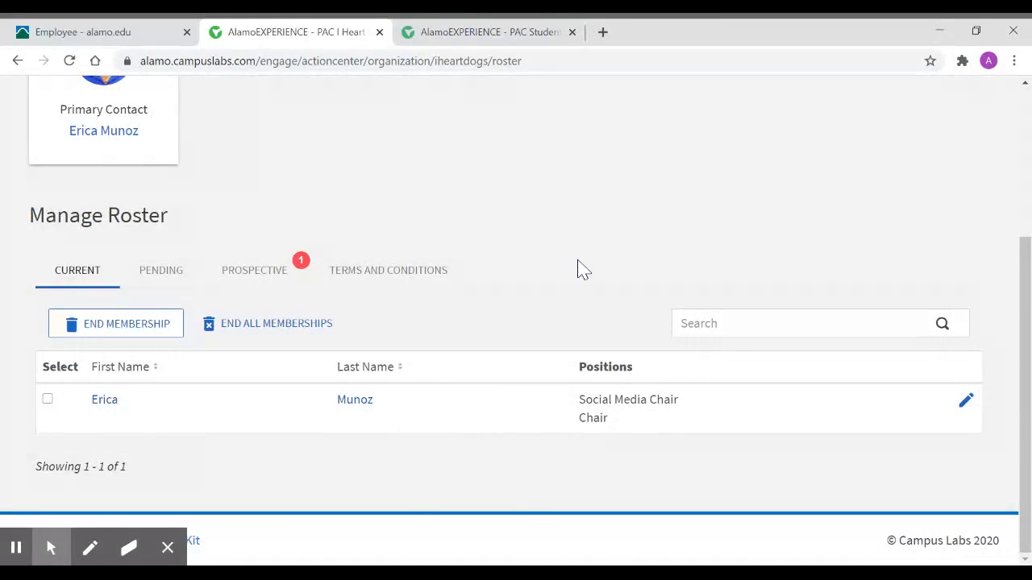
pyautogui.scroll(3, 577, 269)
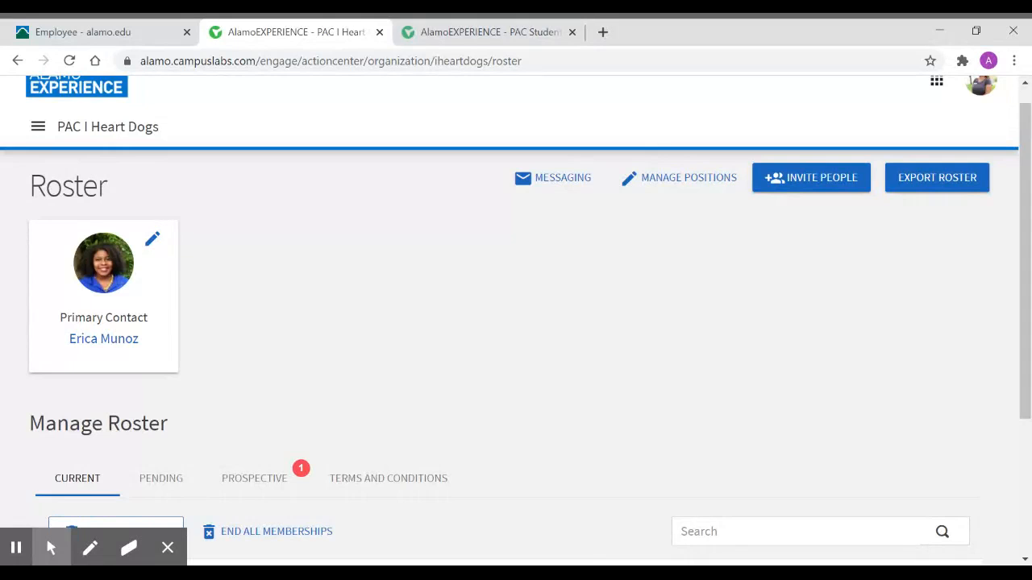
pyautogui.scroll(-3, 405, 350)
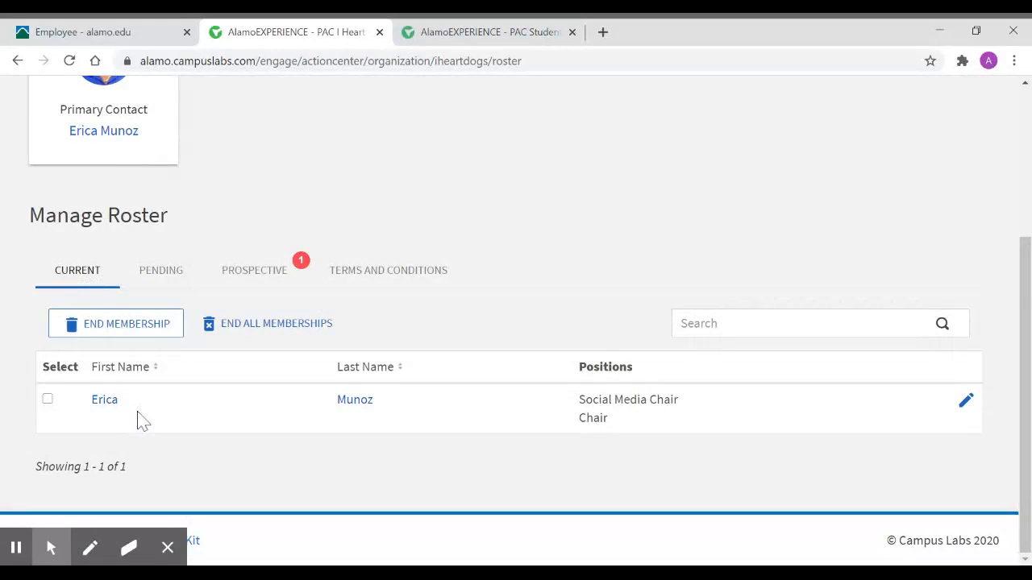
# - Try selecting the current member for ending membership, and examine the positions available to that member without saving changes
pyautogui.click(47, 400)
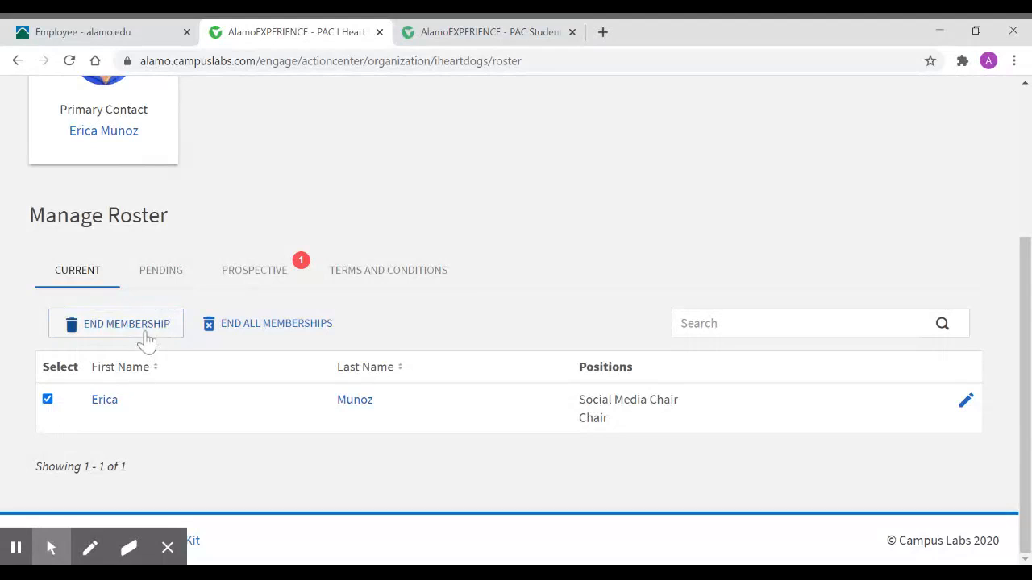
pyautogui.click(47, 399)
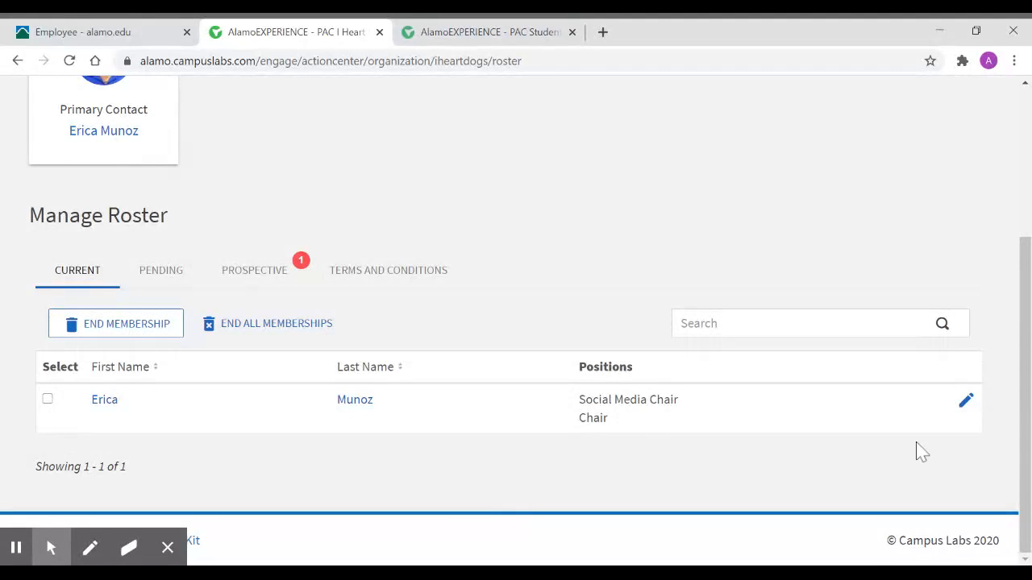
pyautogui.click(966, 401)
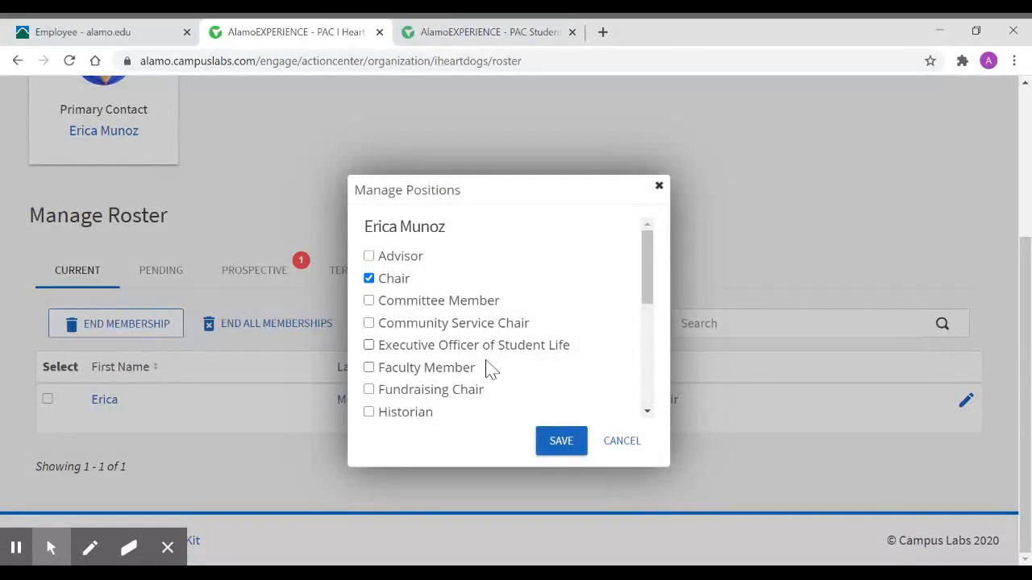
pyautogui.scroll(-3, 496, 379)
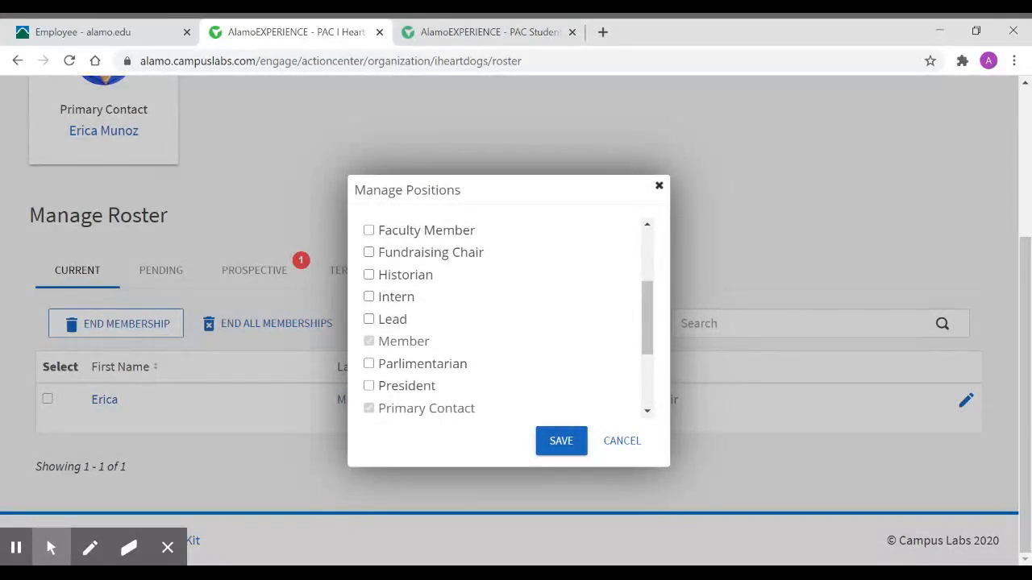
pyautogui.scroll(-2, 504, 319)
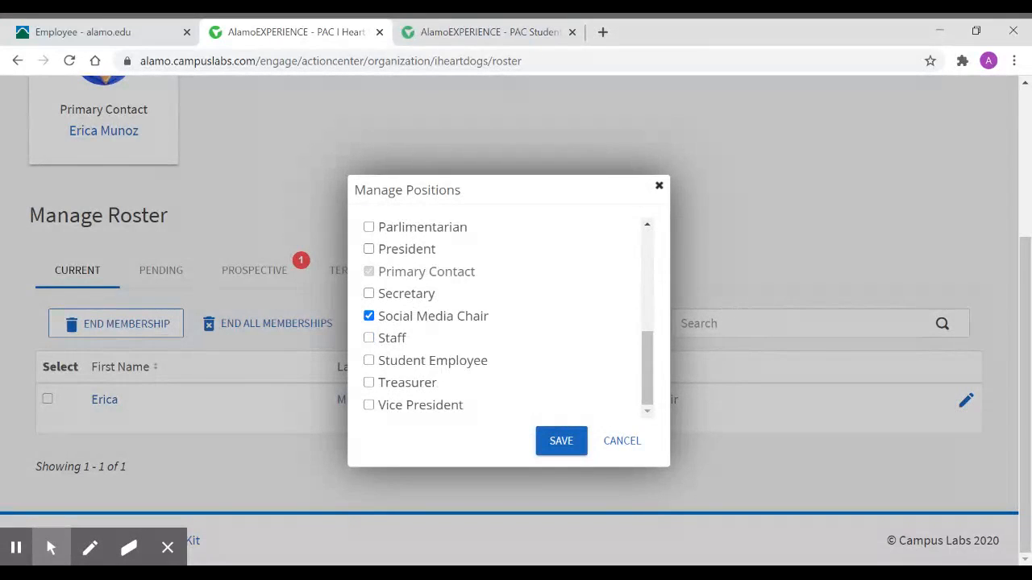
pyautogui.click(618, 441)
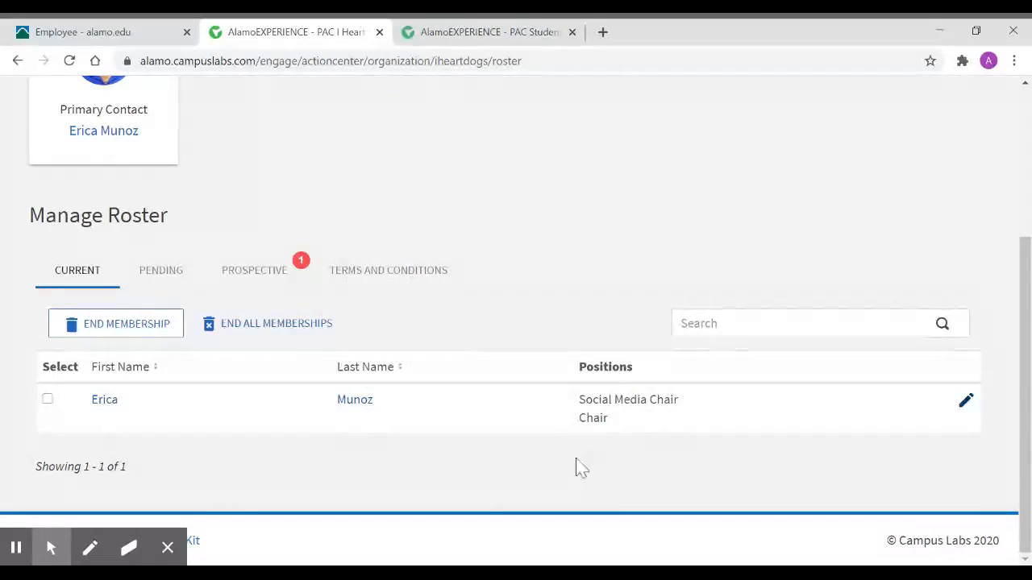
# - Review the roster's pending invitations and its prospective members' requests
pyautogui.click(173, 278)
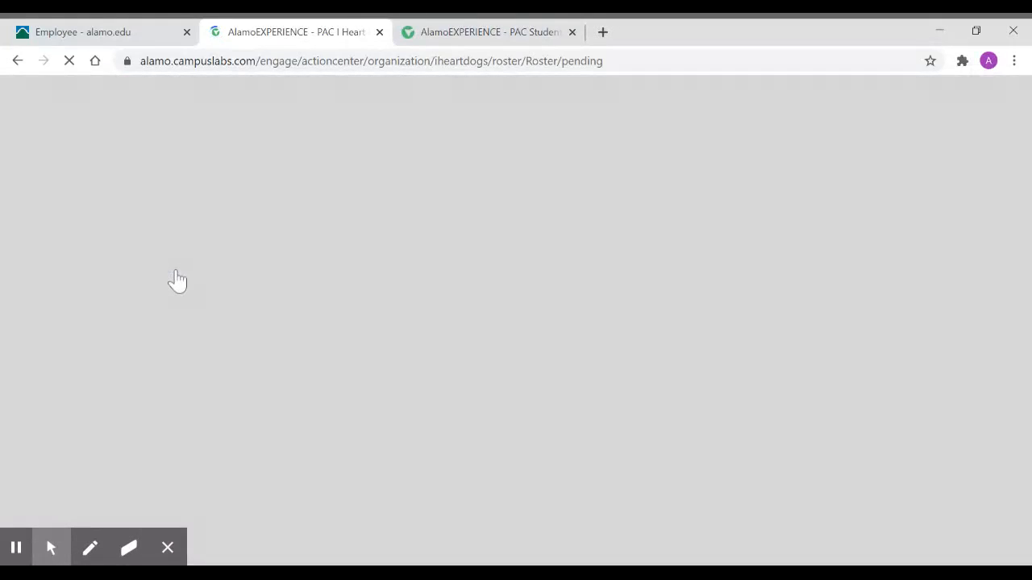
pyautogui.scroll(-3, 594, 315)
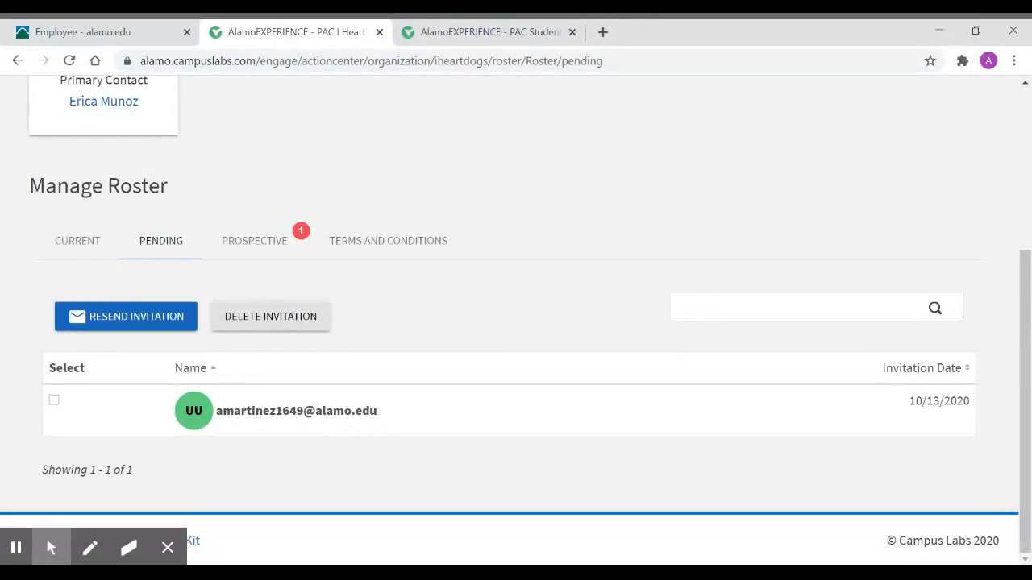
pyautogui.click(267, 242)
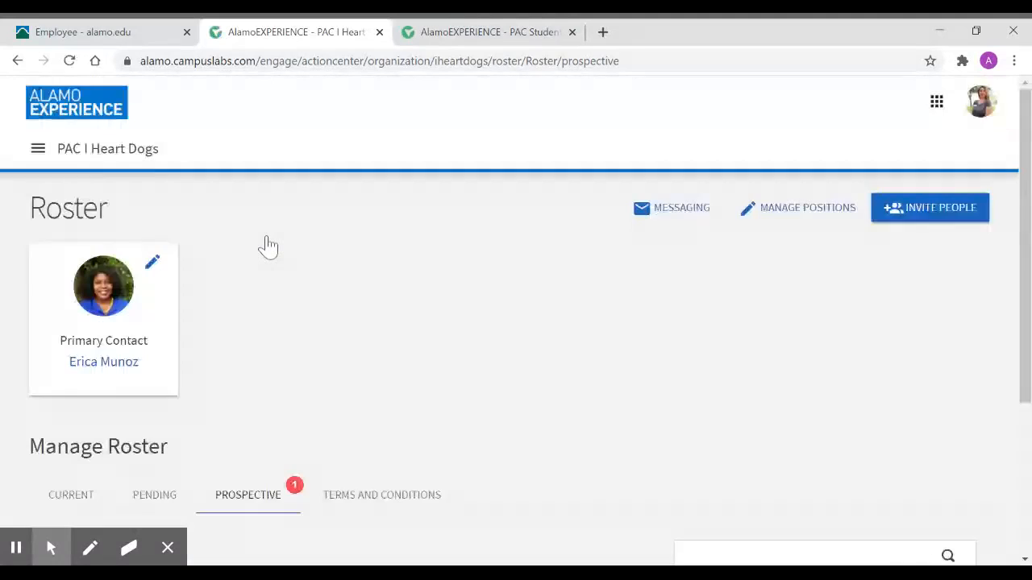
pyautogui.scroll(-3, 477, 306)
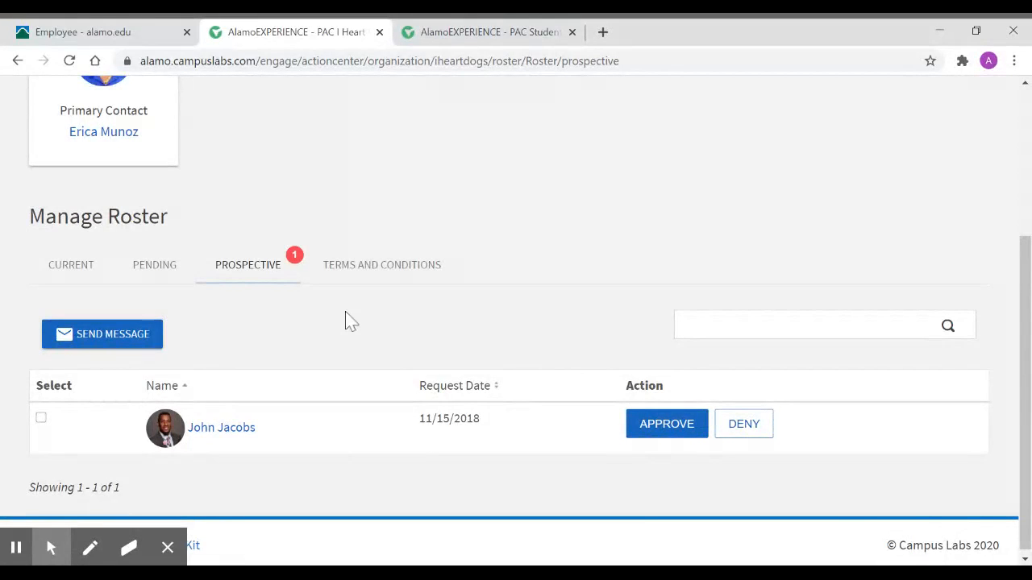
pyautogui.scroll(-1, 288, 329)
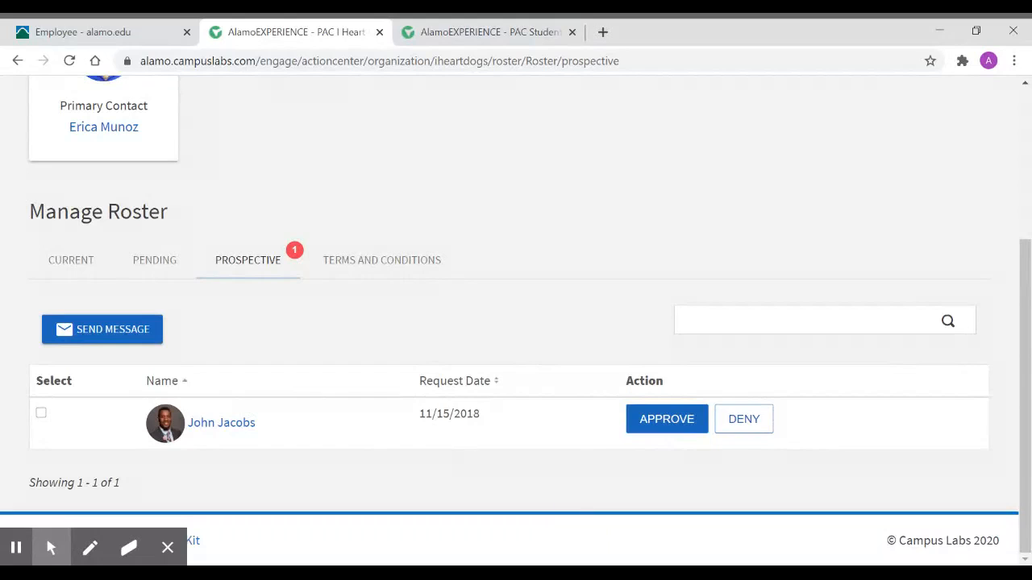
# - Return to the current roster, open the organization's messaging and start creating a relay
pyautogui.click(84, 271)
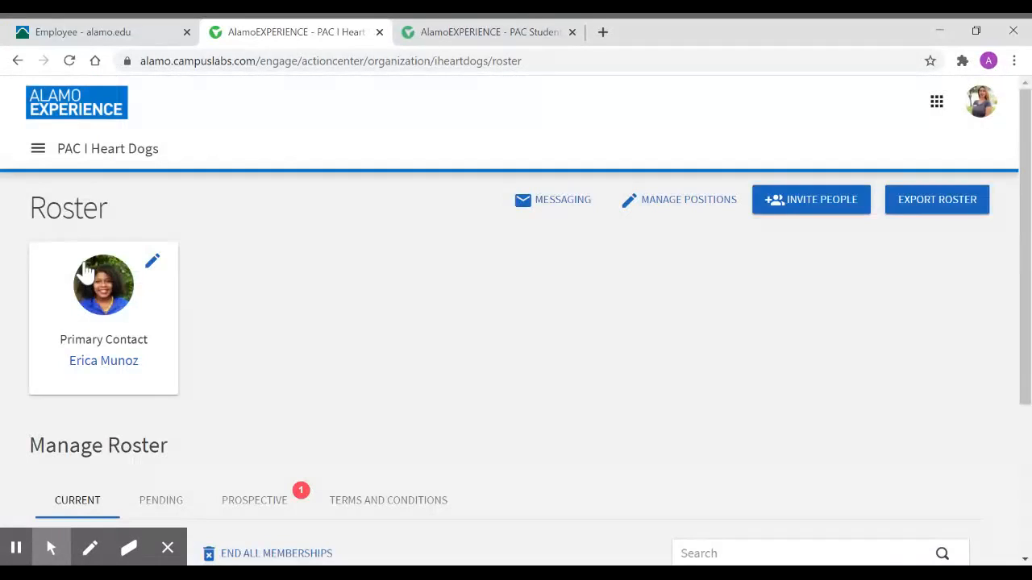
pyautogui.click(562, 201)
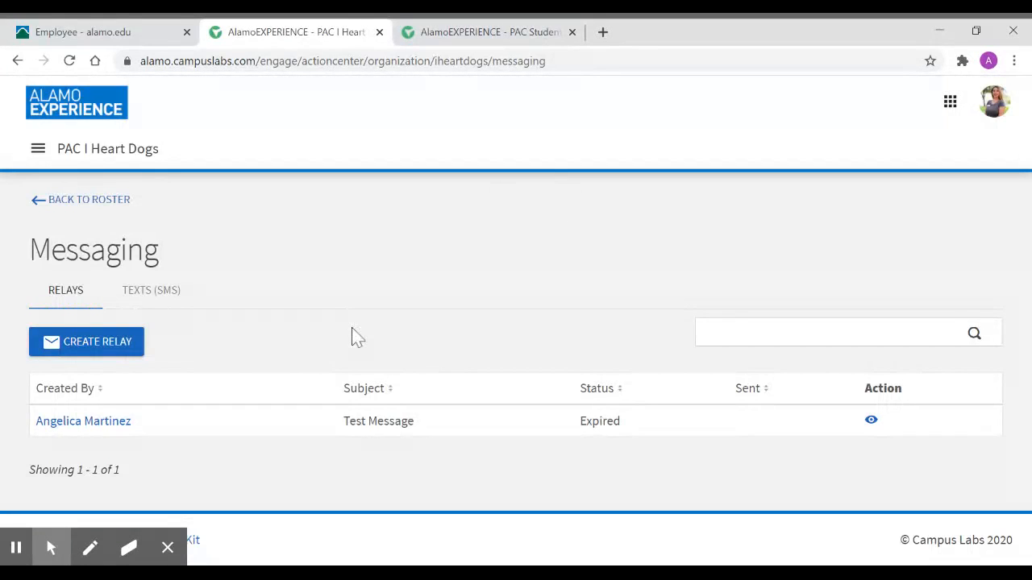
pyautogui.click(98, 351)
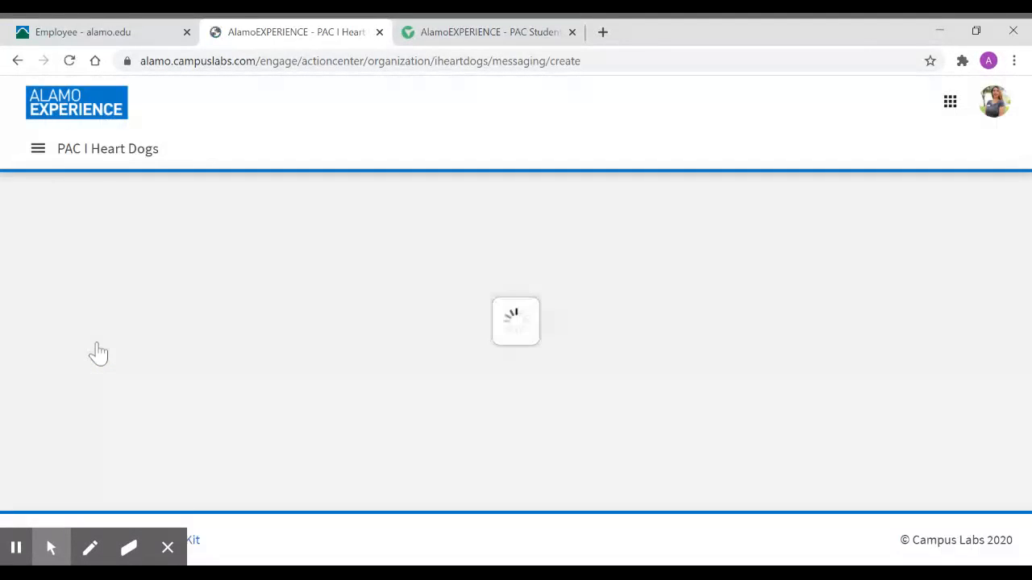
pyautogui.scroll(-4, 516, 323)
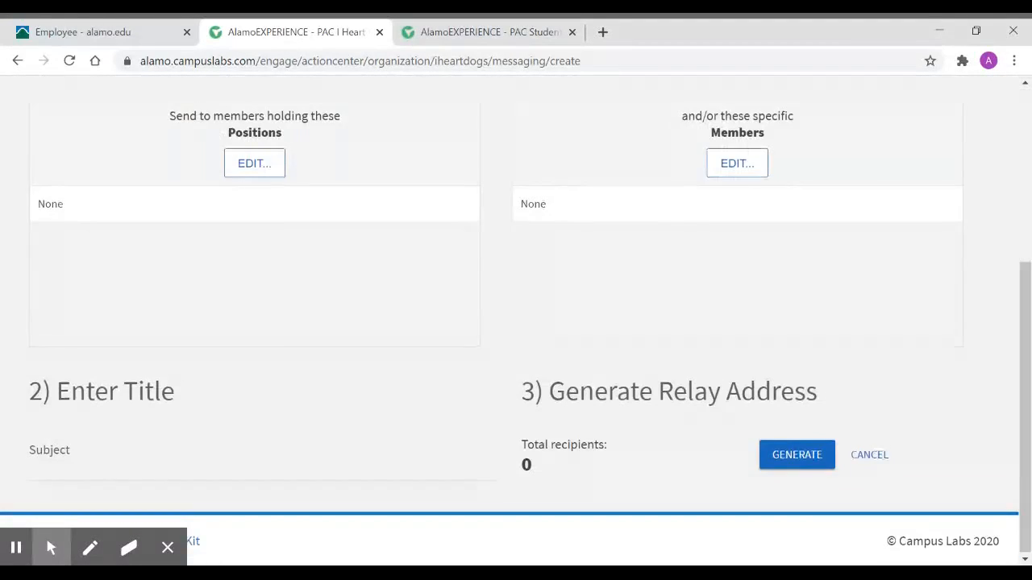
# - Set the relay's recipient positions to Member, Advisor and Vice President
pyautogui.scroll(1, 516, 322)
pyautogui.click(252, 257)
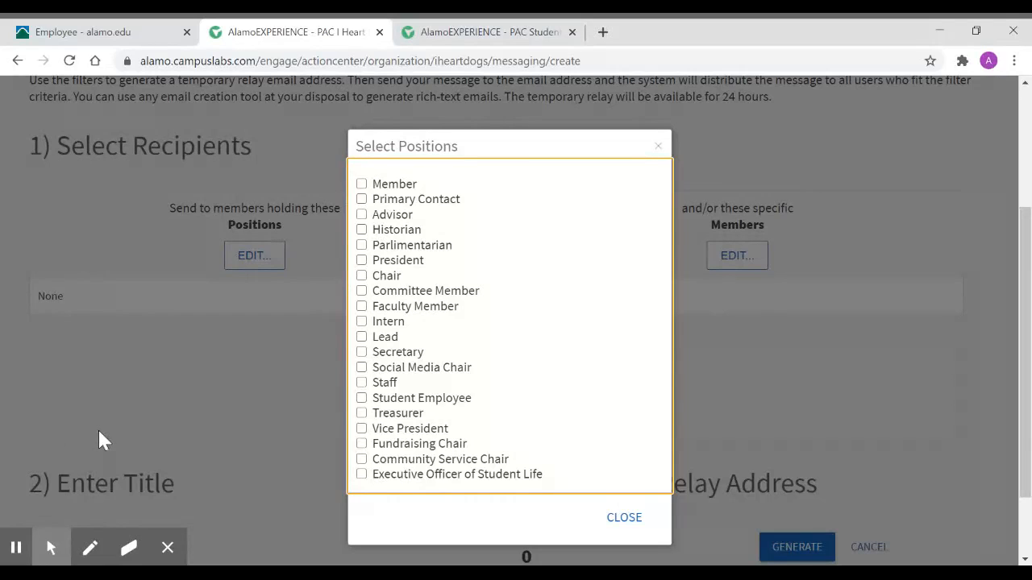
pyautogui.click(362, 185)
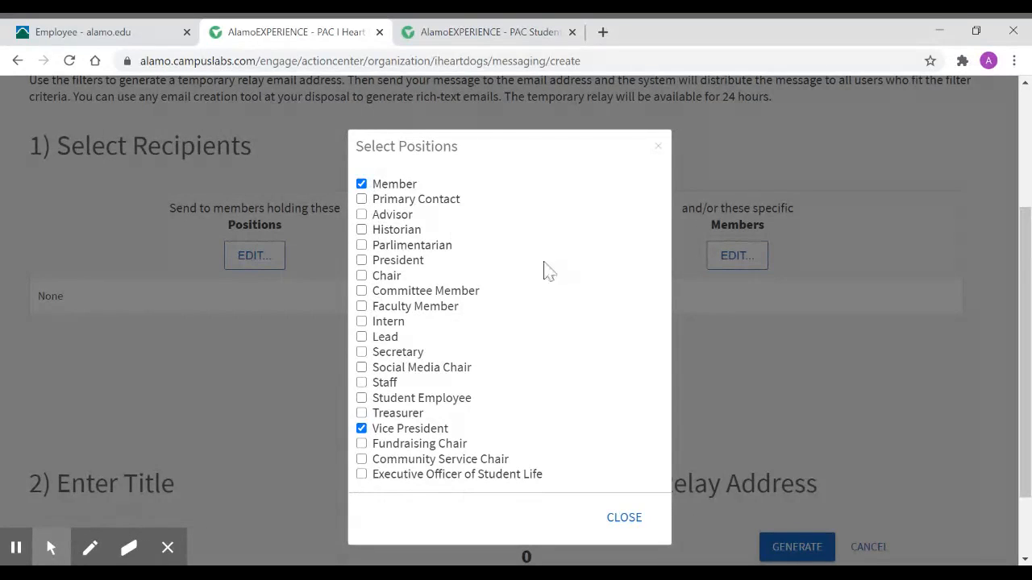
pyautogui.click(362, 216)
pyautogui.scroll(-3, 603, 387)
pyautogui.click(623, 448)
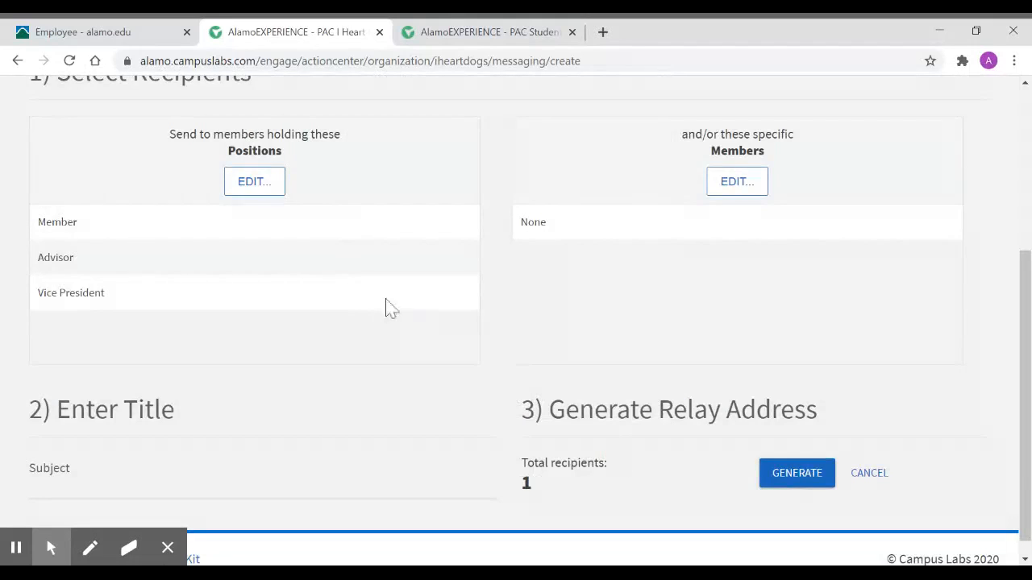
# - Check the selection of specific members without choosing any, and enter "Test Message" as the relay's subject
pyautogui.click(737, 183)
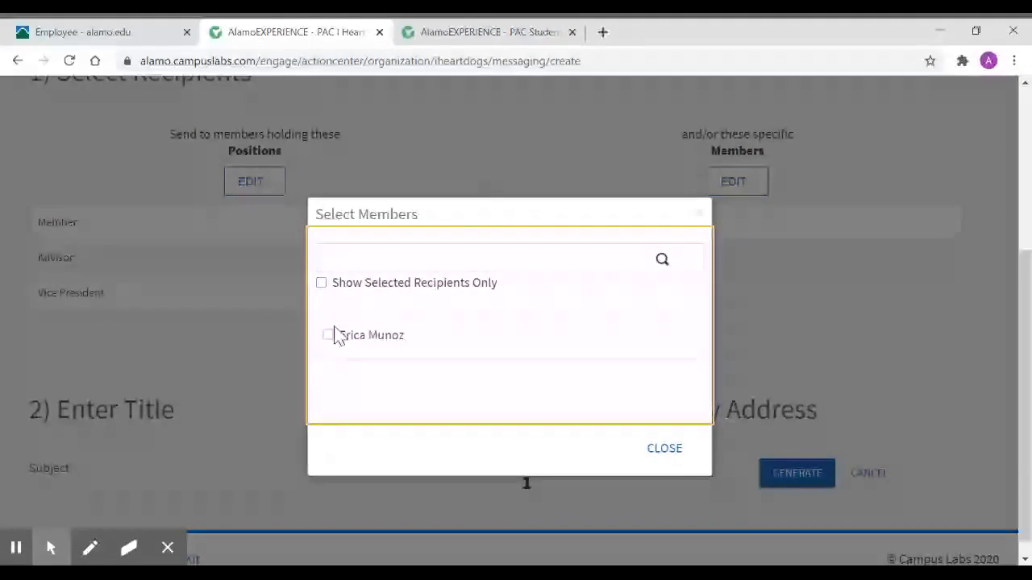
pyautogui.click(680, 450)
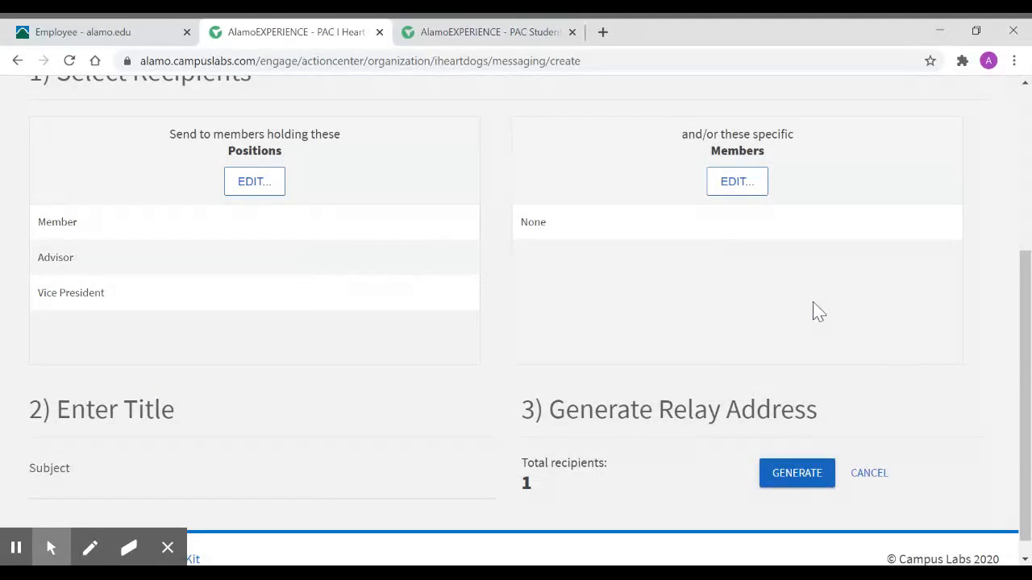
pyautogui.scroll(-1, 814, 311)
pyautogui.click(166, 474)
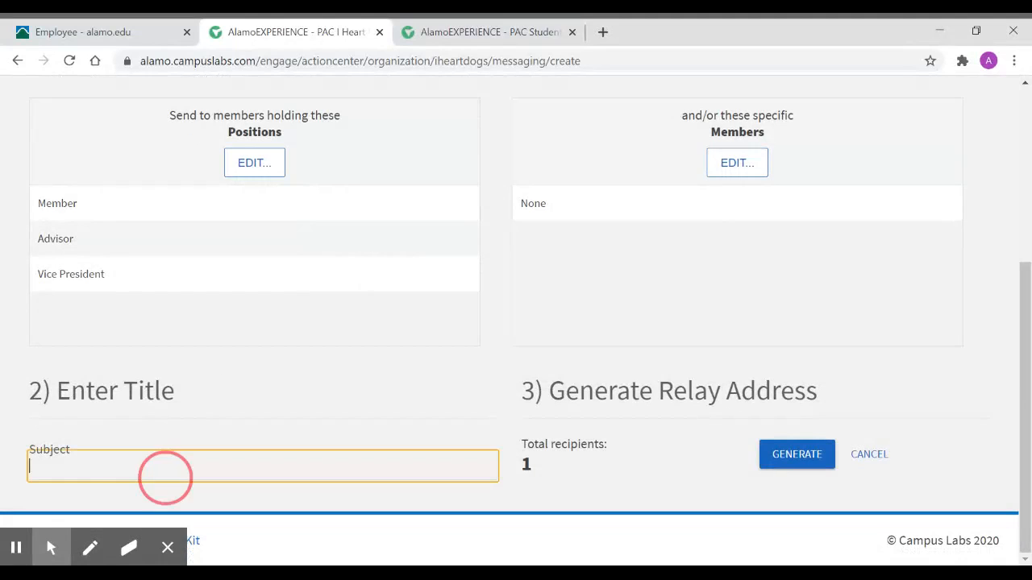
pyautogui.write('Test Message')
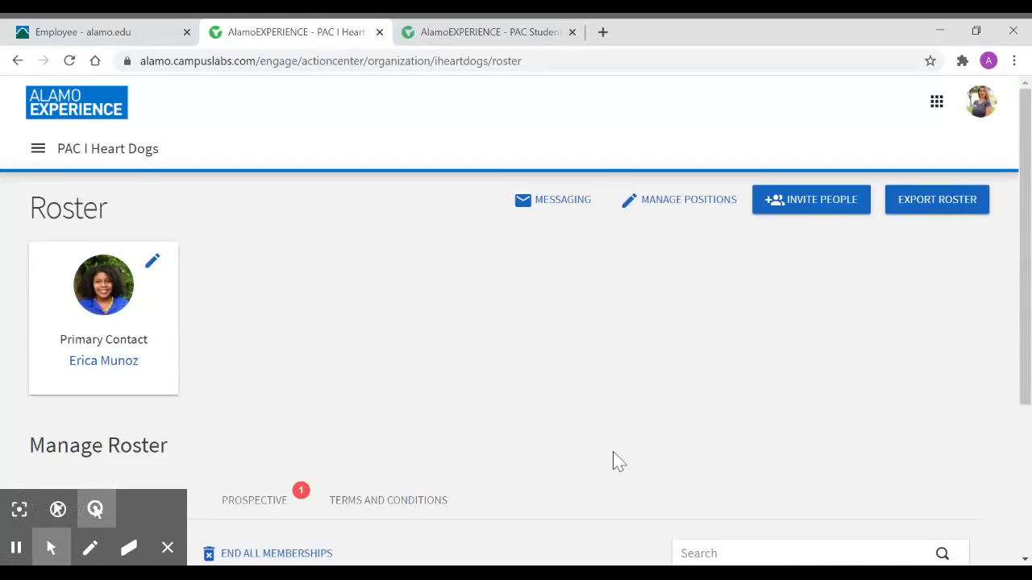
# - Check the current roster, then open the organization's position management and review the list of available positions
pyautogui.scroll(-3, 749, 440)
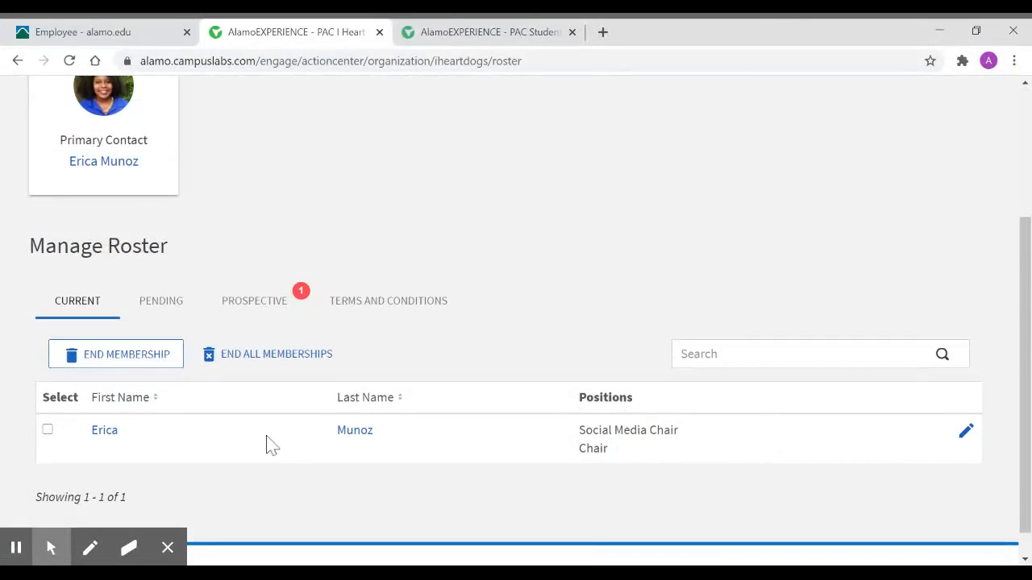
pyautogui.scroll(3, 733, 314)
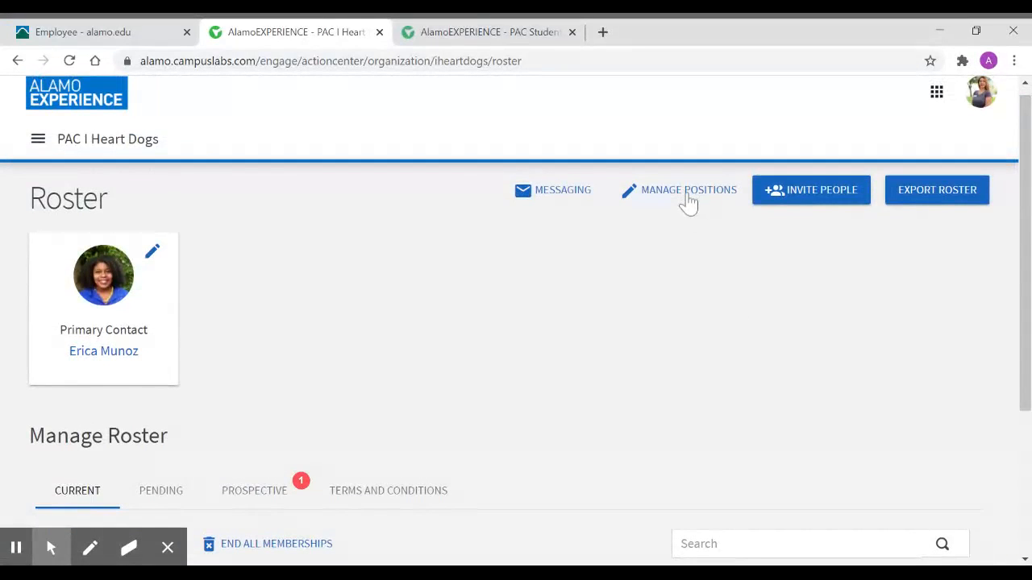
pyautogui.click(689, 194)
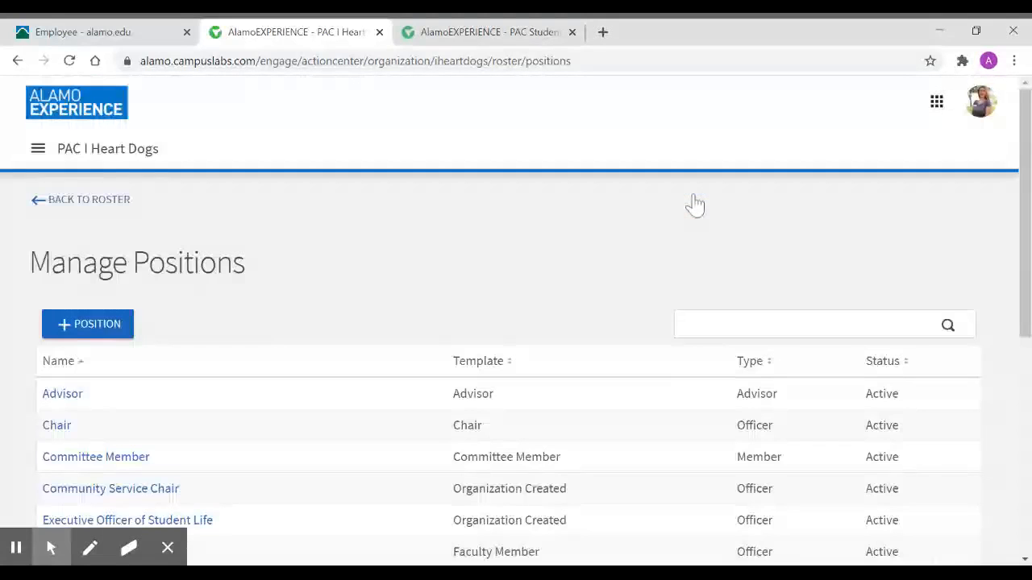
pyautogui.scroll(-3, 365, 241)
pyautogui.scroll(-3, 365, 240)
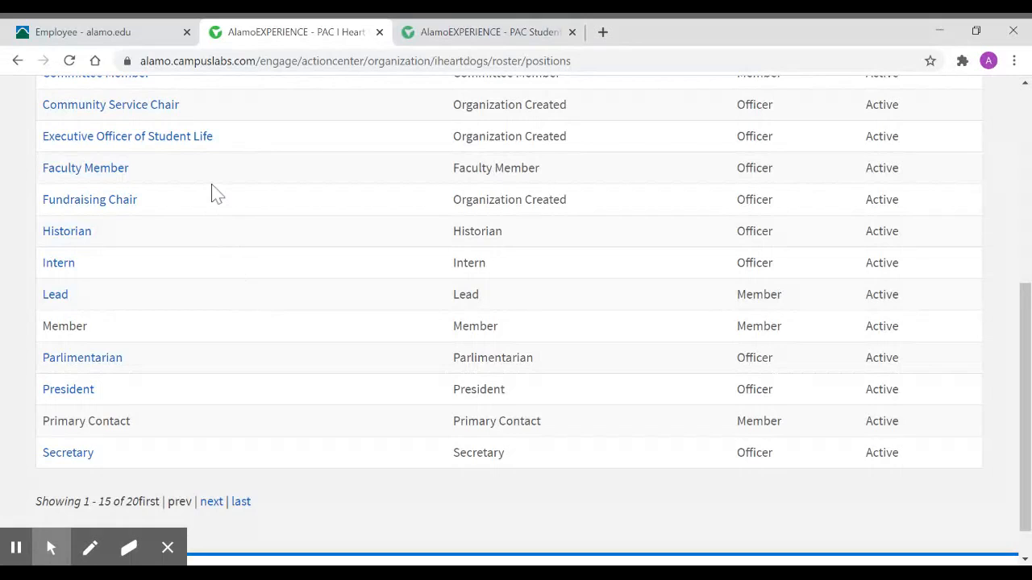
pyautogui.scroll(3, 201, 179)
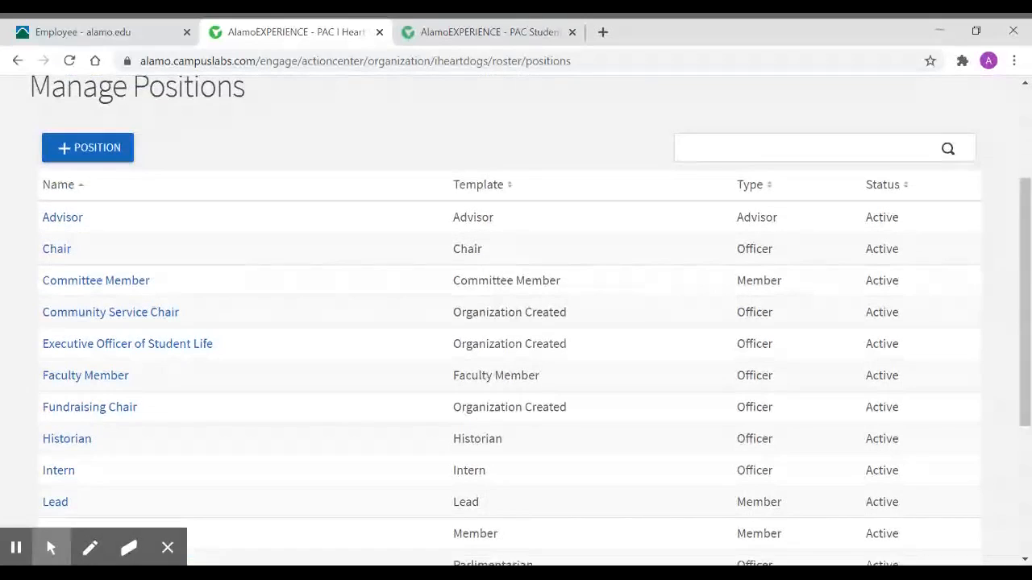
# - Start creating a position named "Executive Officer of Student Life" with the position type Officer
pyautogui.click(117, 153)
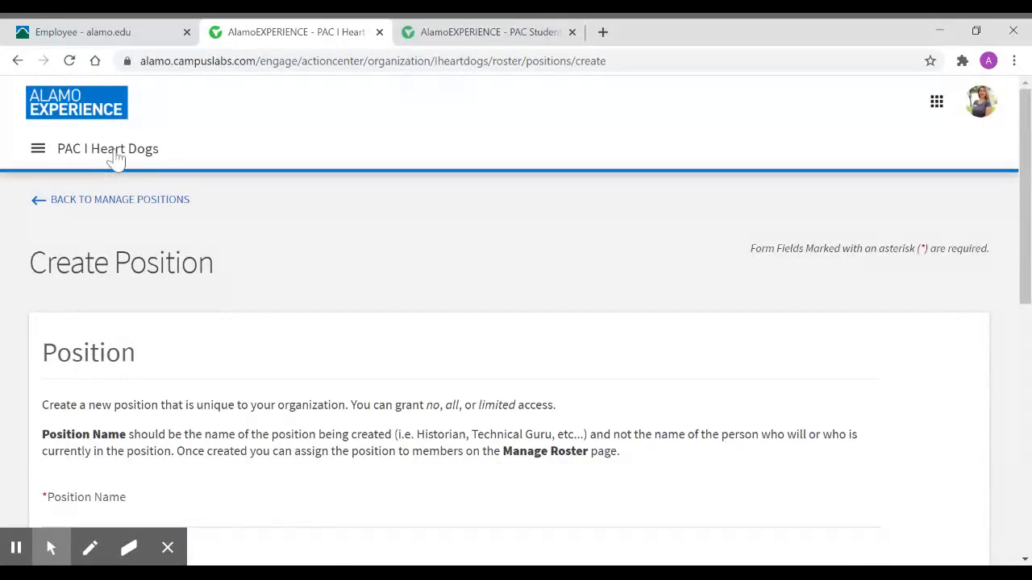
pyautogui.scroll(-3, 437, 242)
pyautogui.click(94, 290)
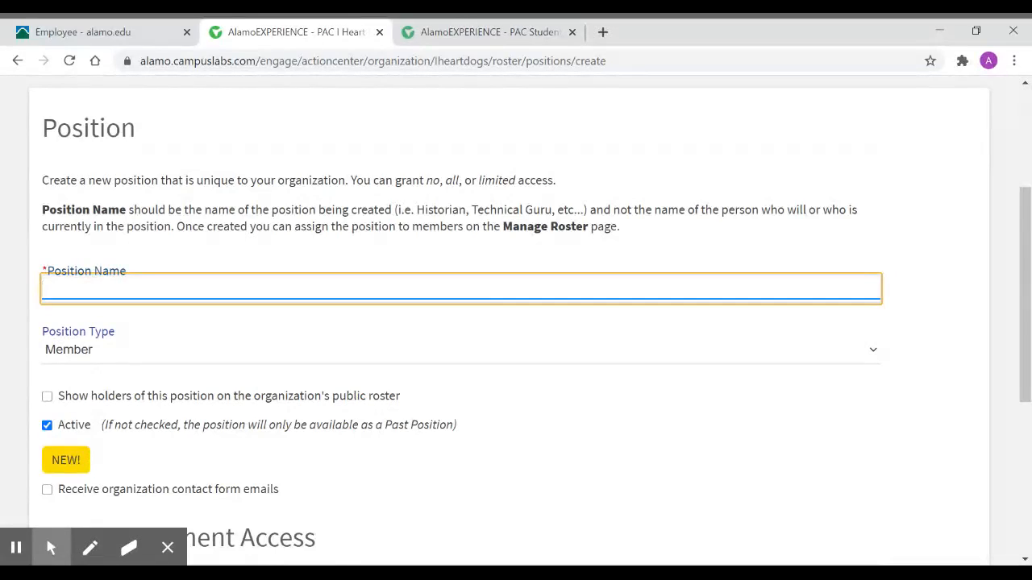
pyautogui.write('Ex')
pyautogui.press('Down')
pyautogui.press('Return')
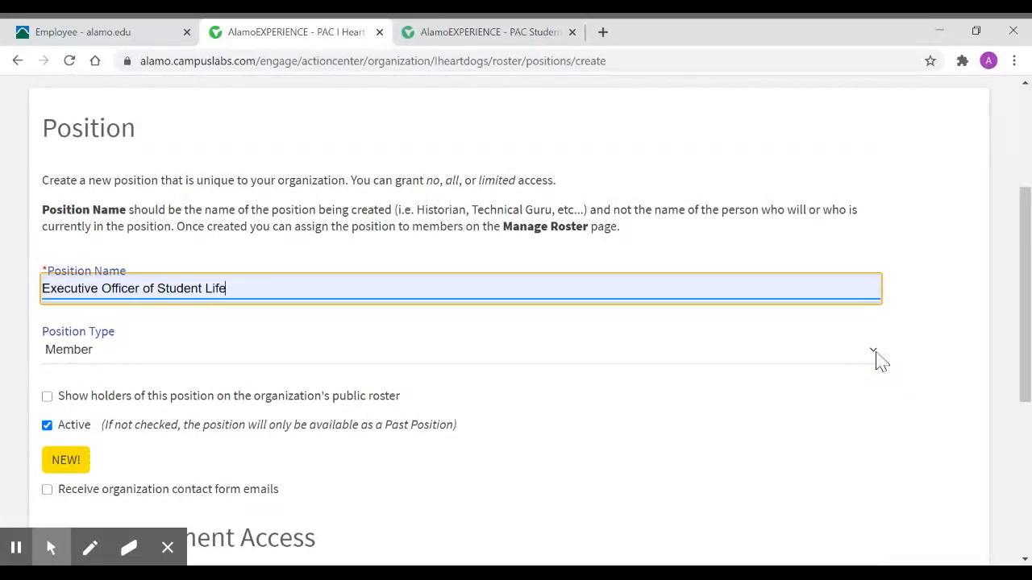
pyautogui.press('Tab')
pyautogui.press('Down')
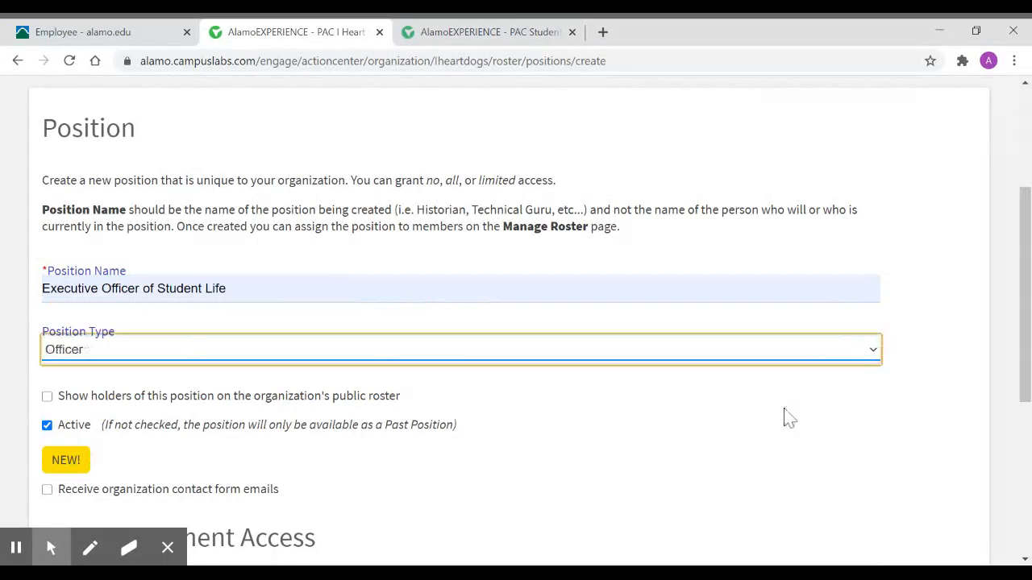
# - Set the new position's management access to All Access and try to create the position
pyautogui.scroll(-2, 786, 419)
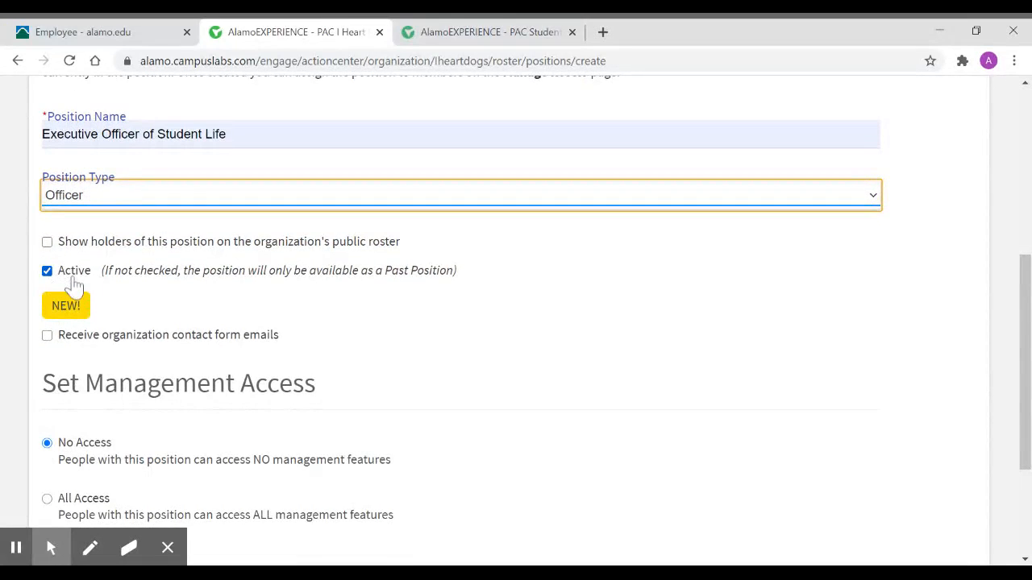
pyautogui.scroll(-3, 546, 329)
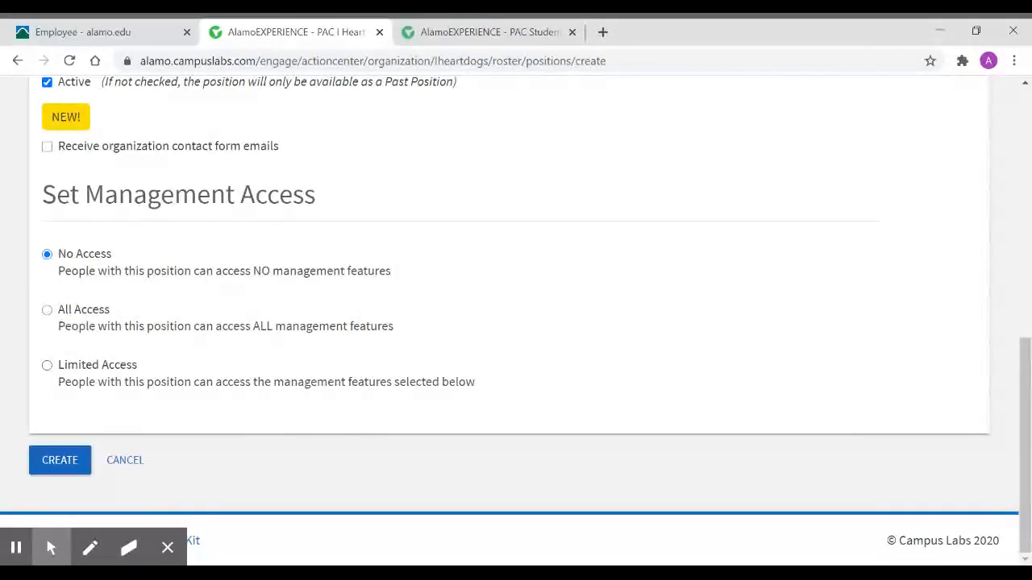
pyautogui.click(47, 310)
pyautogui.click(50, 467)
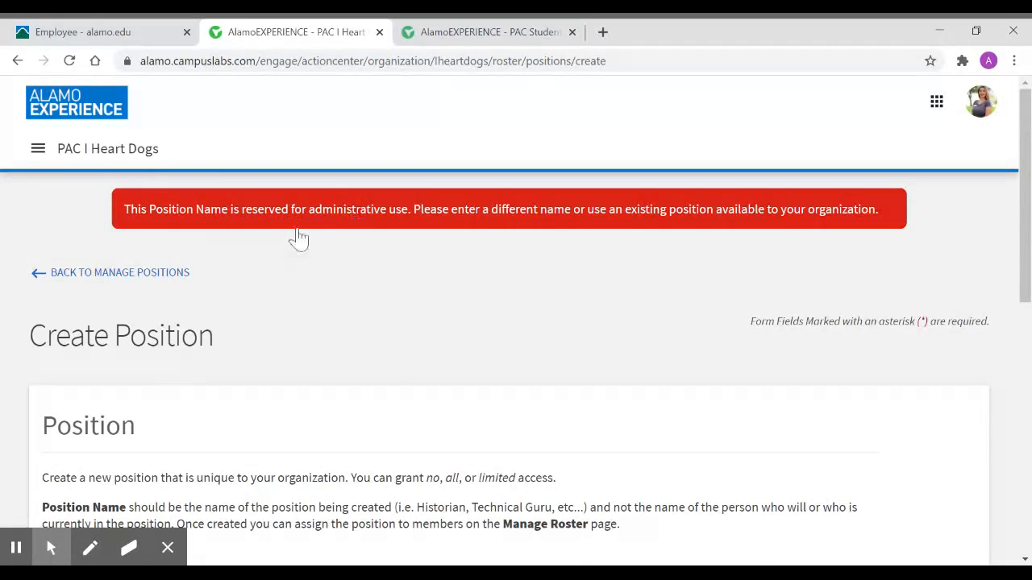
# - Recheck the rejected position form's entries and cancel the position's creation
pyautogui.scroll(-3, 272, 278)
pyautogui.scroll(-3, 273, 278)
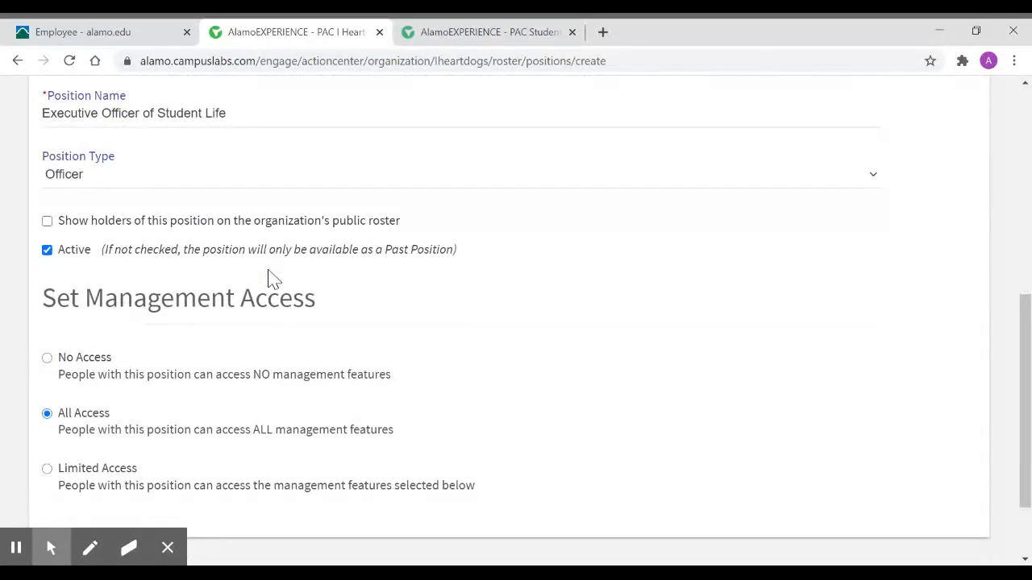
pyautogui.scroll(5, 273, 278)
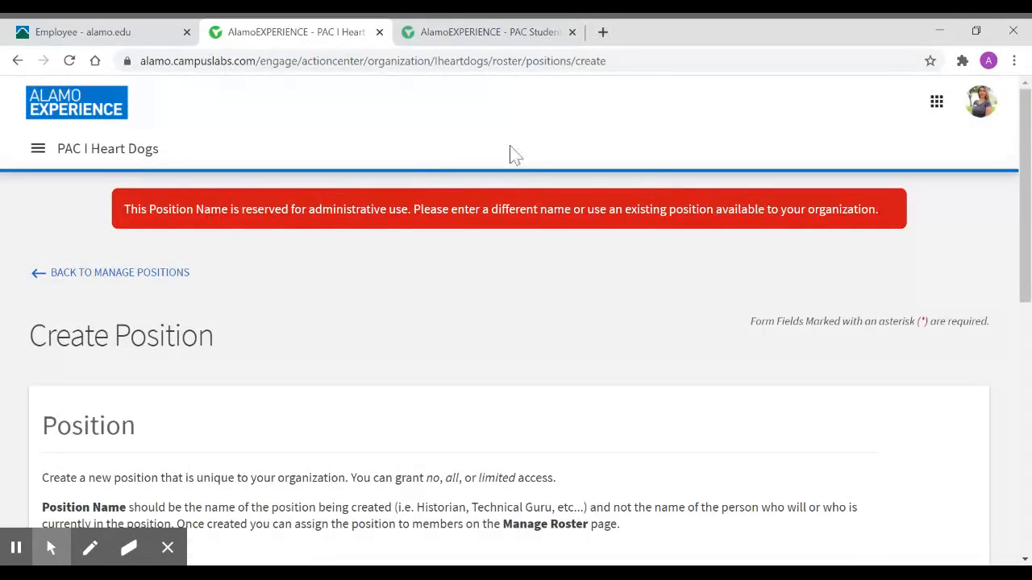
pyautogui.scroll(-4, 455, 240)
pyautogui.scroll(-3, 455, 239)
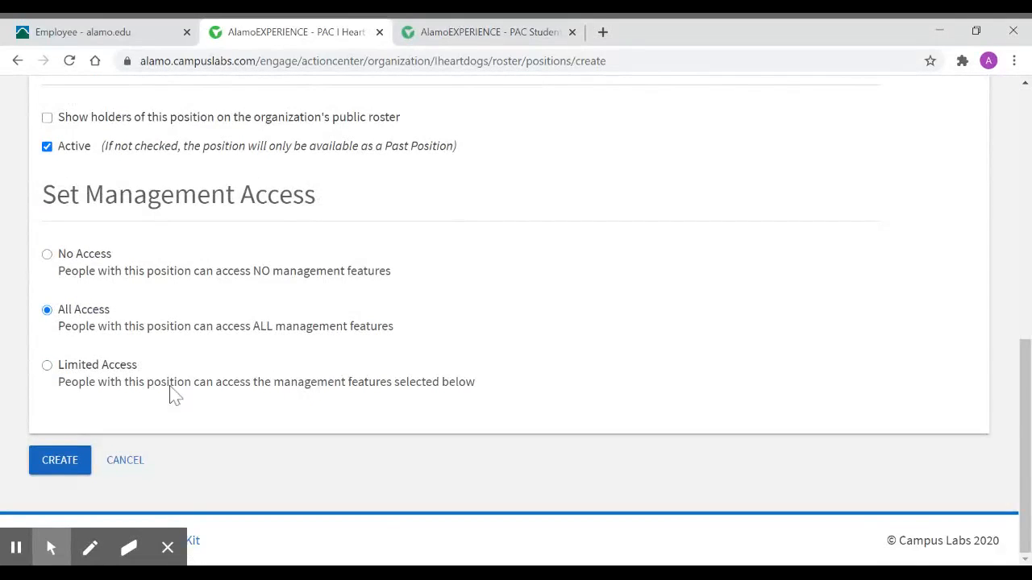
pyautogui.click(125, 467)
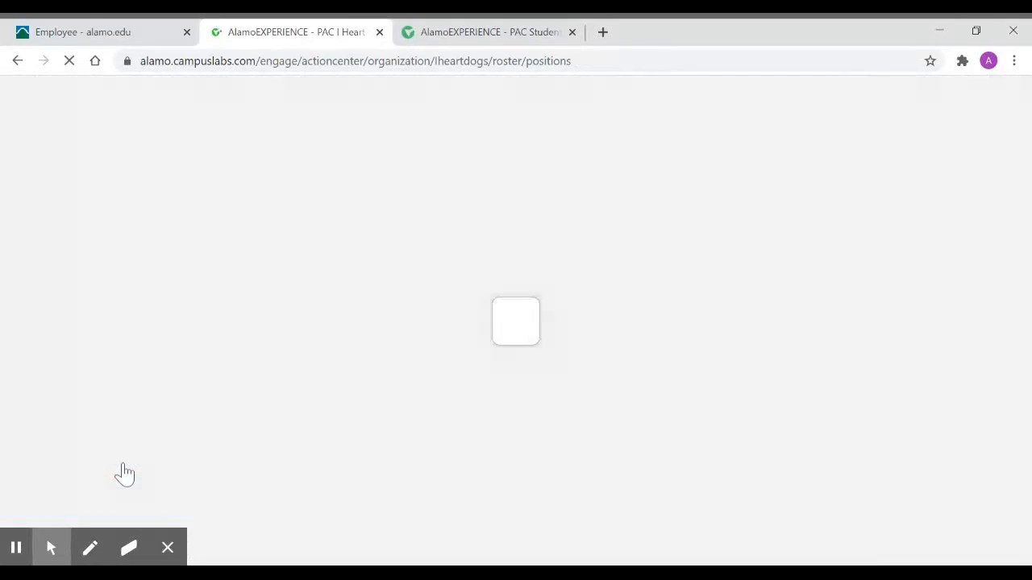
# - Return to the roster and assign the existing Executive Officer of Student Life position to the current member, saving the change
pyautogui.scroll(-4, 337, 417)
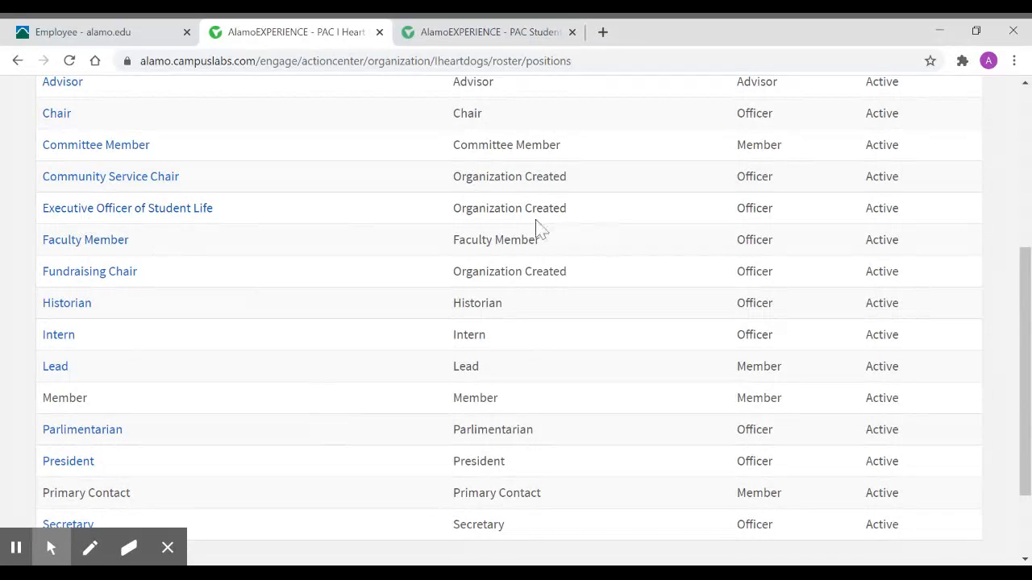
pyautogui.scroll(4, 592, 229)
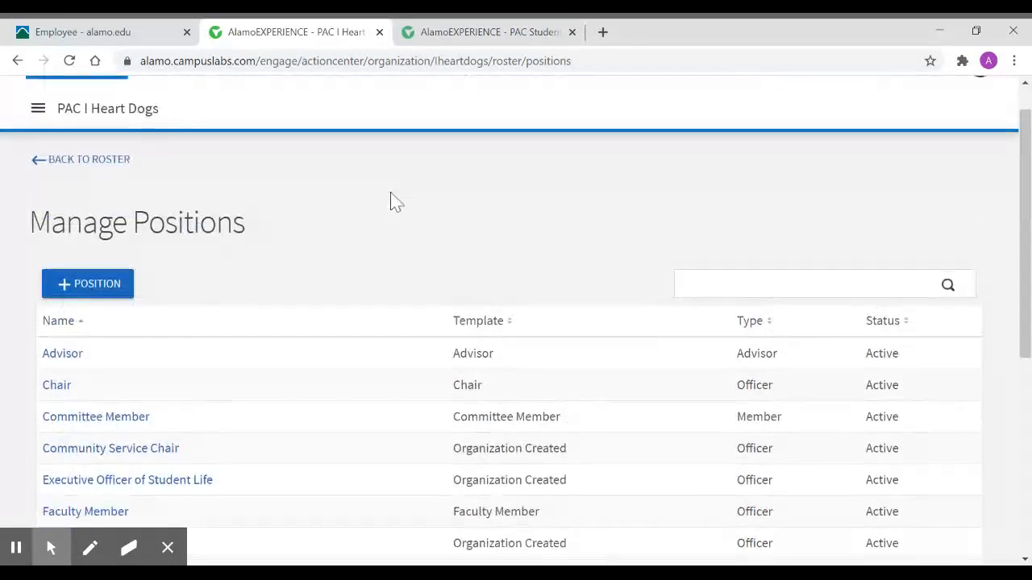
pyautogui.click(68, 174)
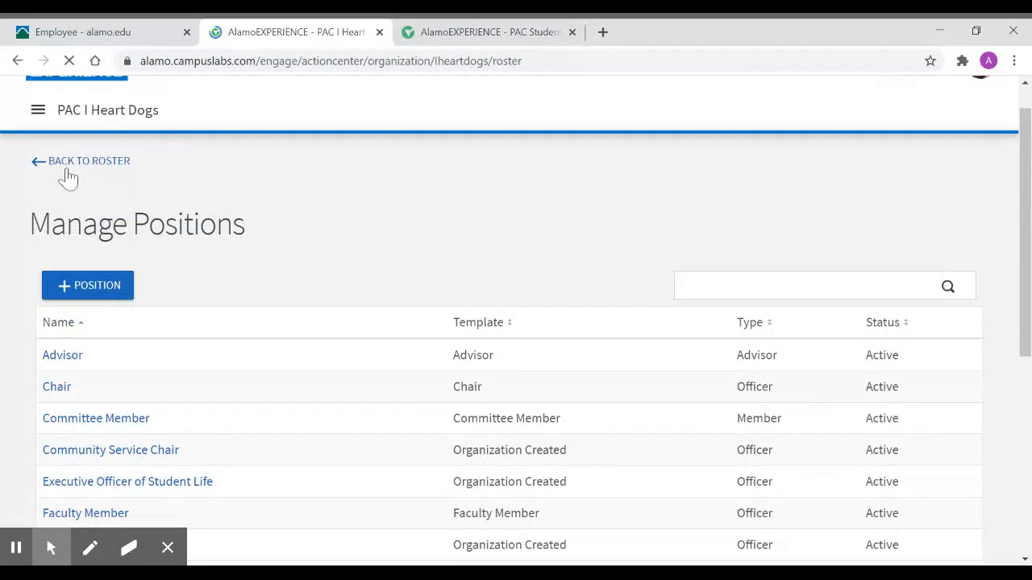
pyautogui.scroll(-3, 610, 368)
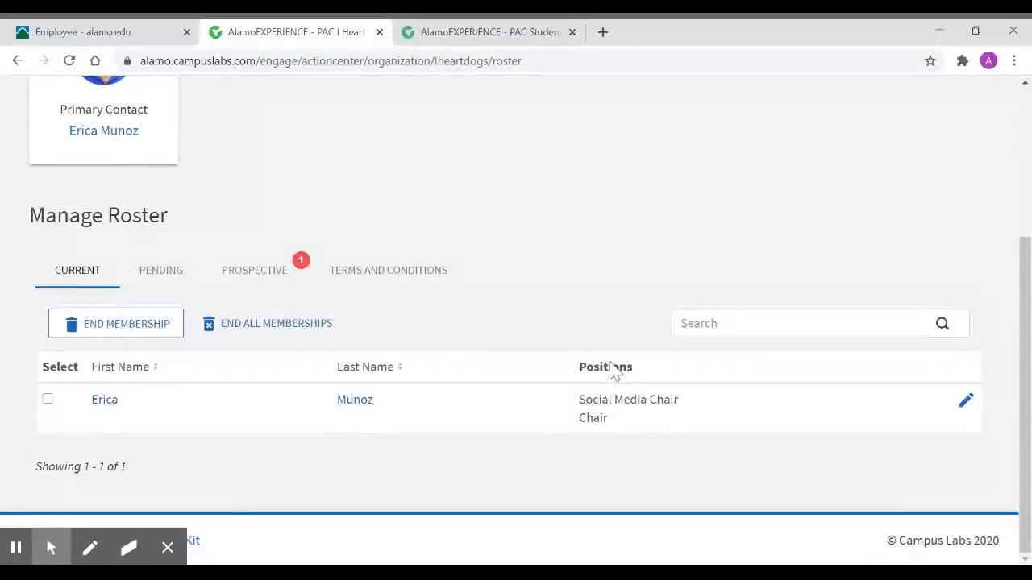
pyautogui.click(966, 403)
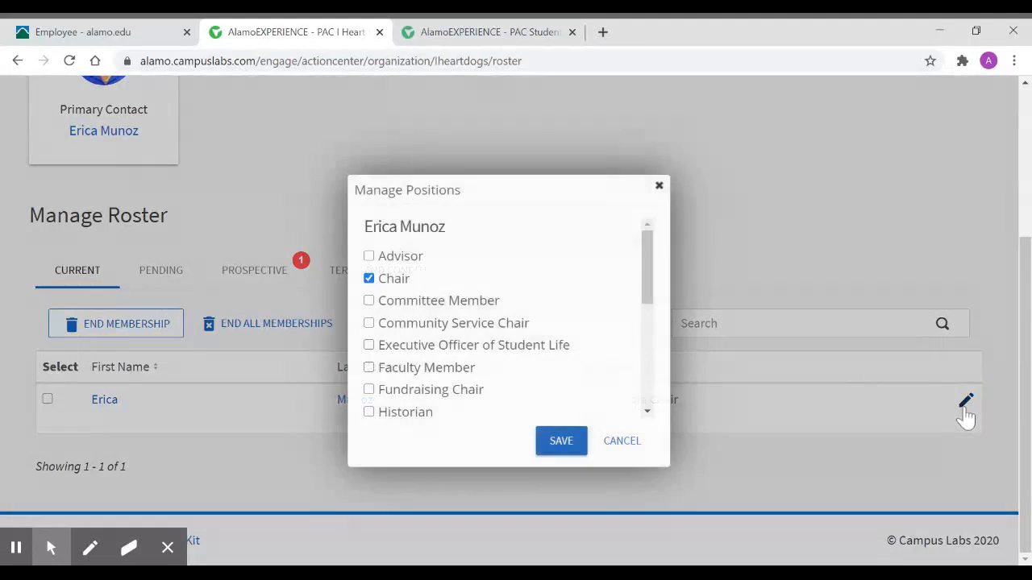
pyautogui.click(368, 345)
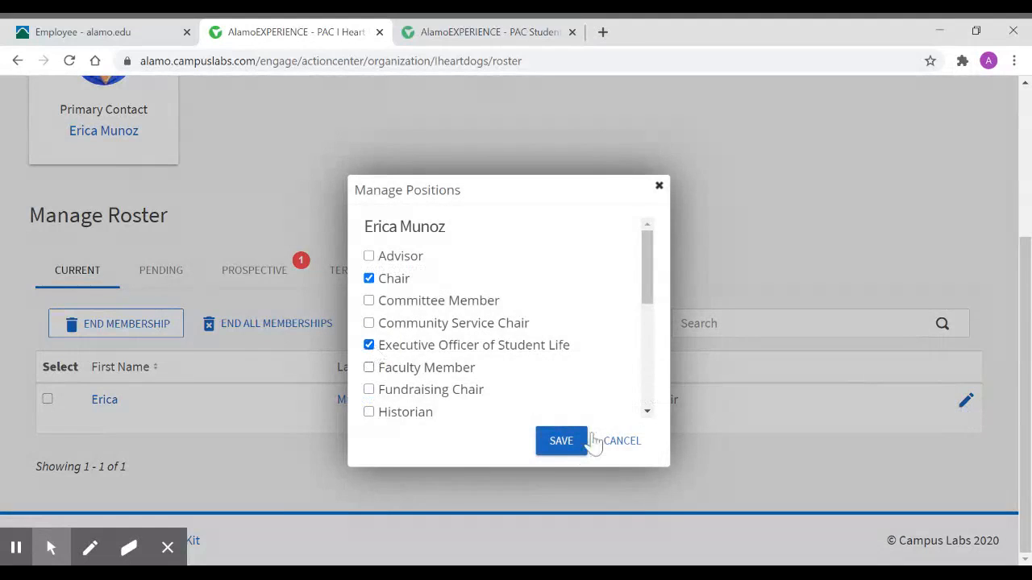
pyautogui.click(557, 453)
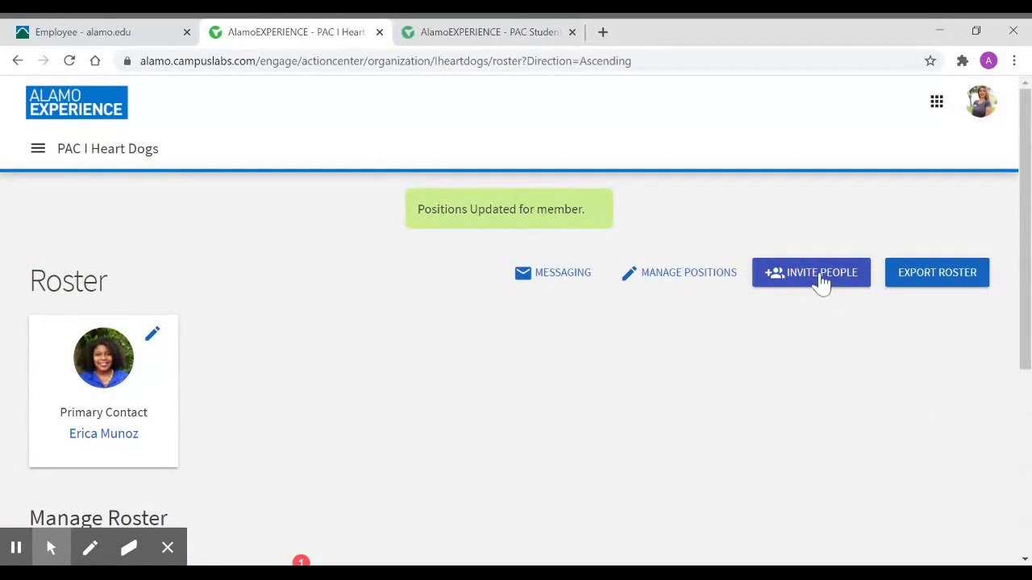
# - Open the roster's invitation form and examine where invitees' e-mail addresses are entered and added
pyautogui.click(821, 278)
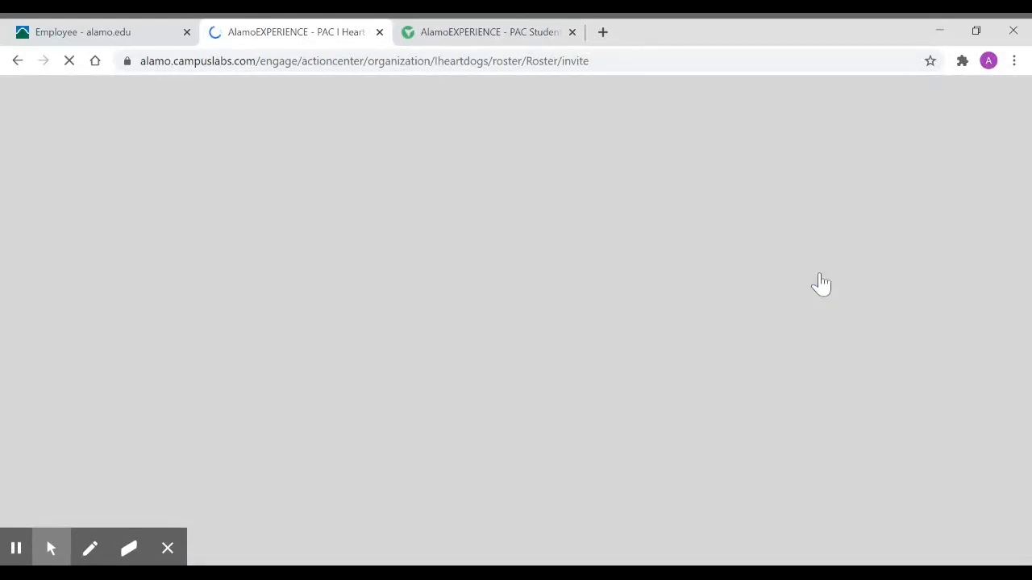
pyautogui.scroll(-2, 818, 283)
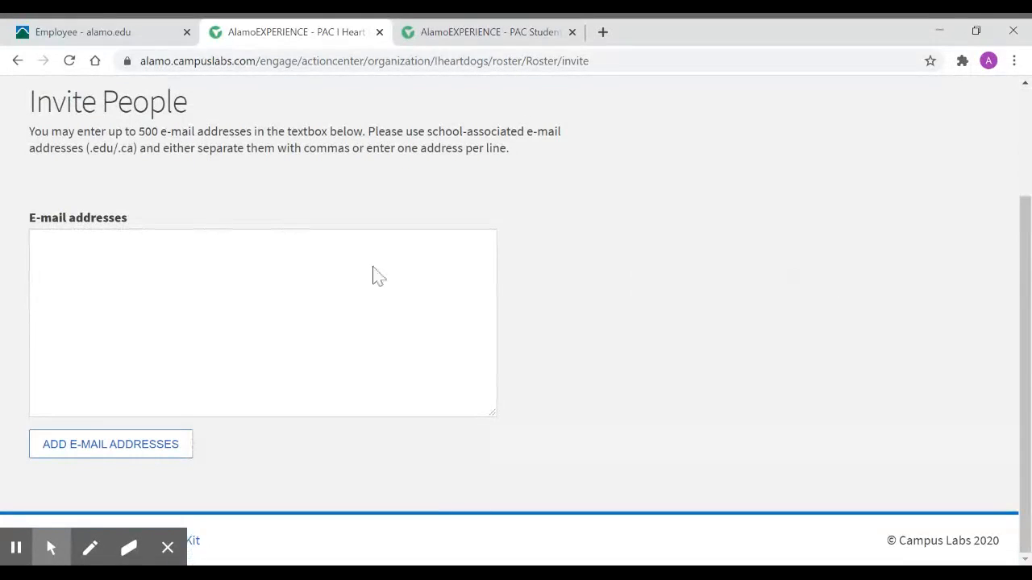
pyautogui.click(245, 277)
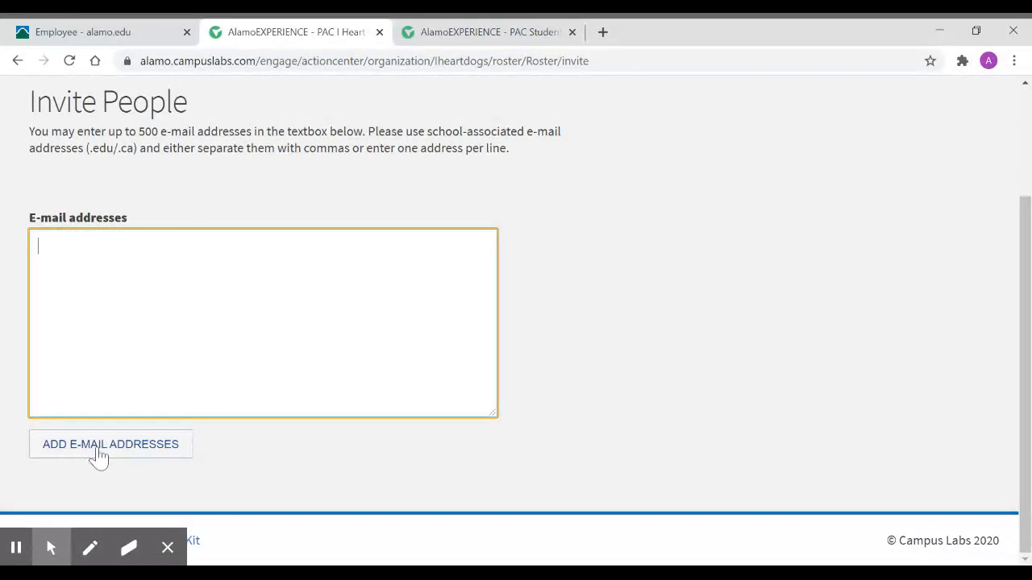
pyautogui.scroll(2, 237, 182)
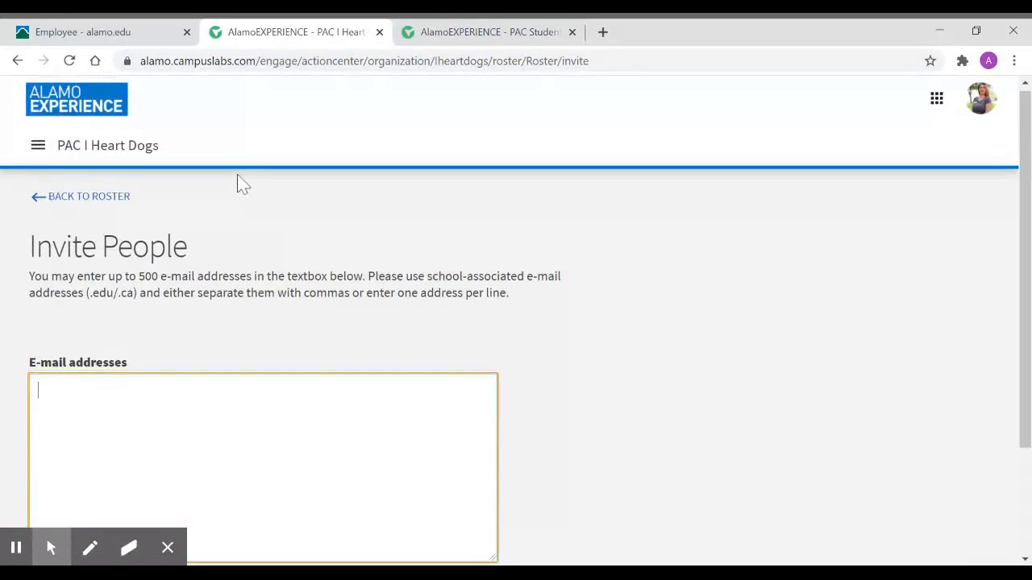
# - Return to the roster and check the option for ending a current member's membership without selecting anyone
pyautogui.click(92, 199)
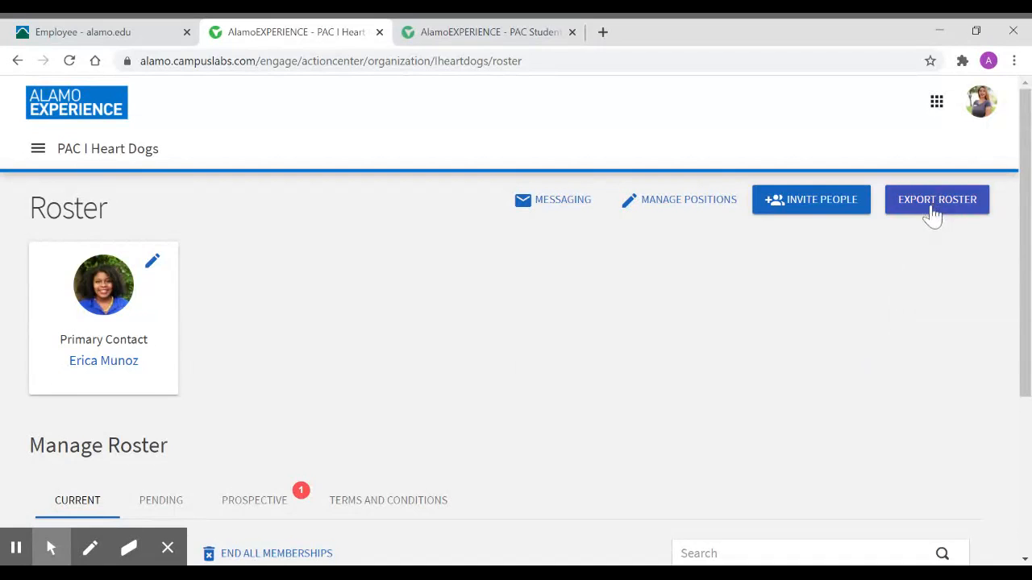
pyautogui.scroll(-3, 854, 360)
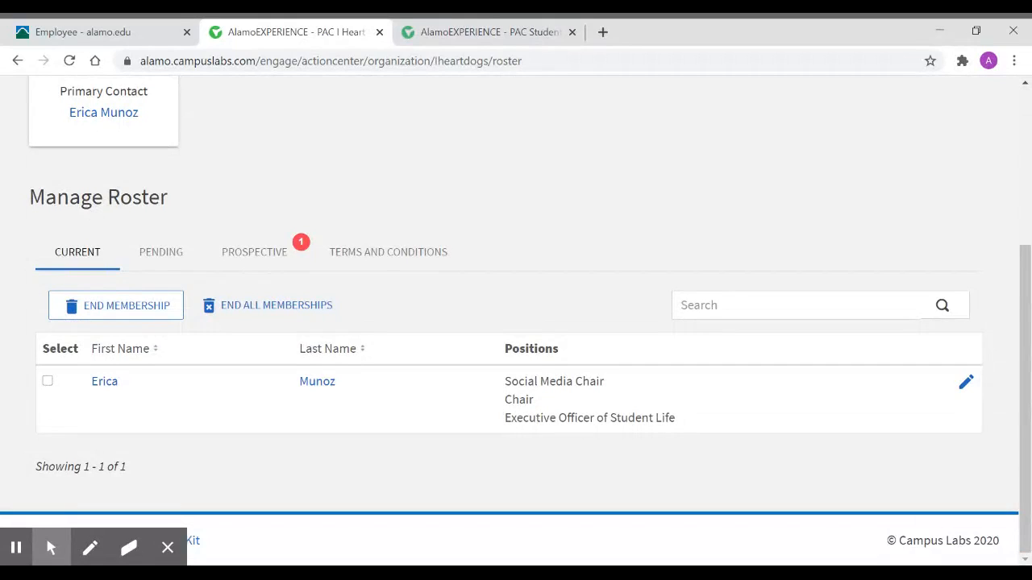
pyautogui.click(142, 318)
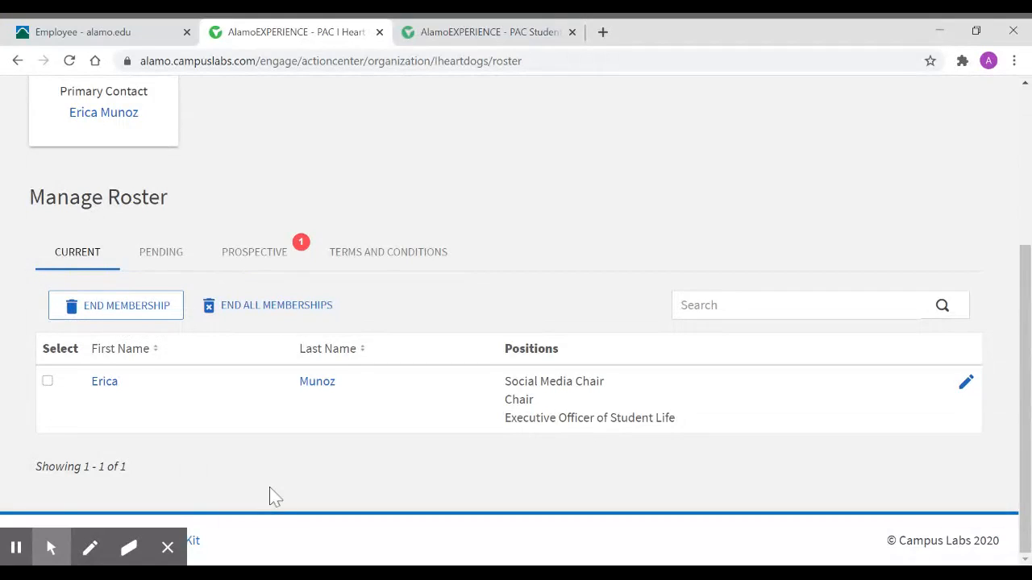